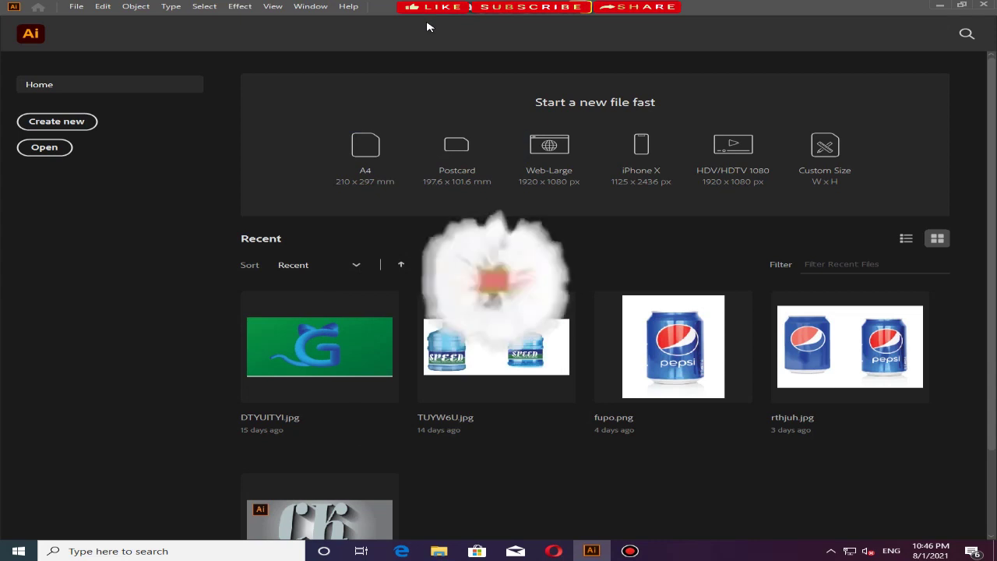
Create a new blank 1280 × 720 px document from the Home screen
click(54, 121)
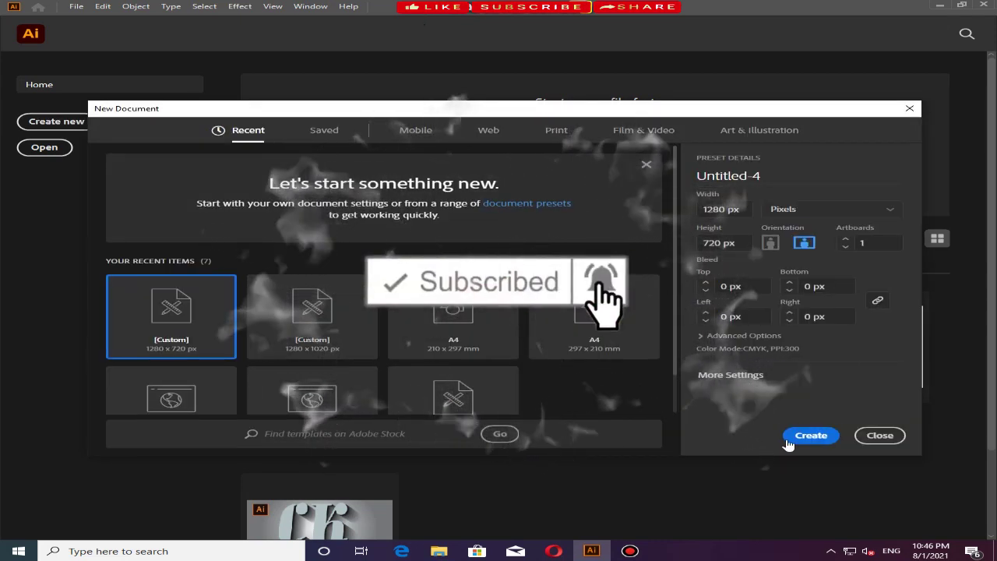
click(811, 436)
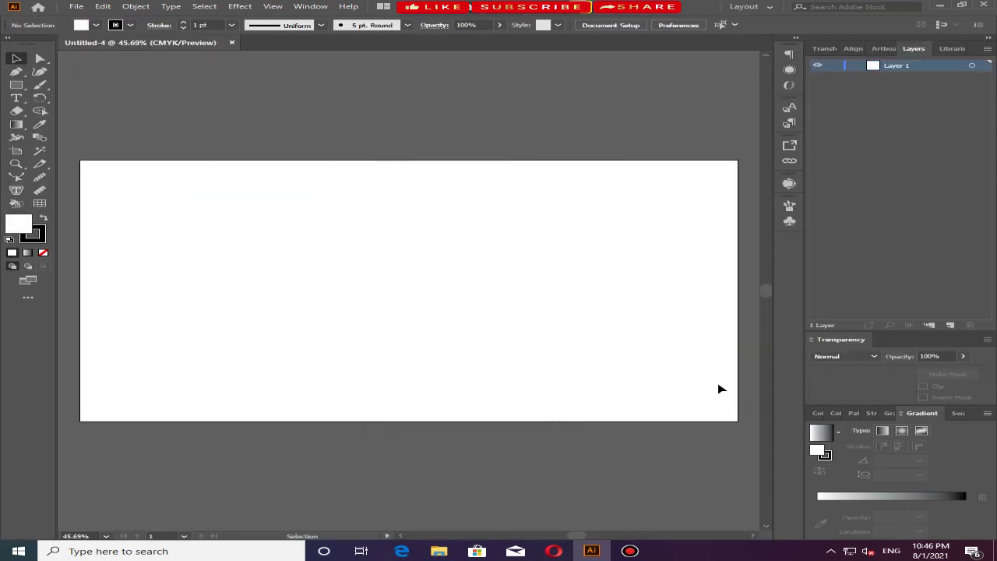
Draw an artboard-sized rectangle with no stroke and light grey (#DDDDDD) fill, then lock it
click(15, 85)
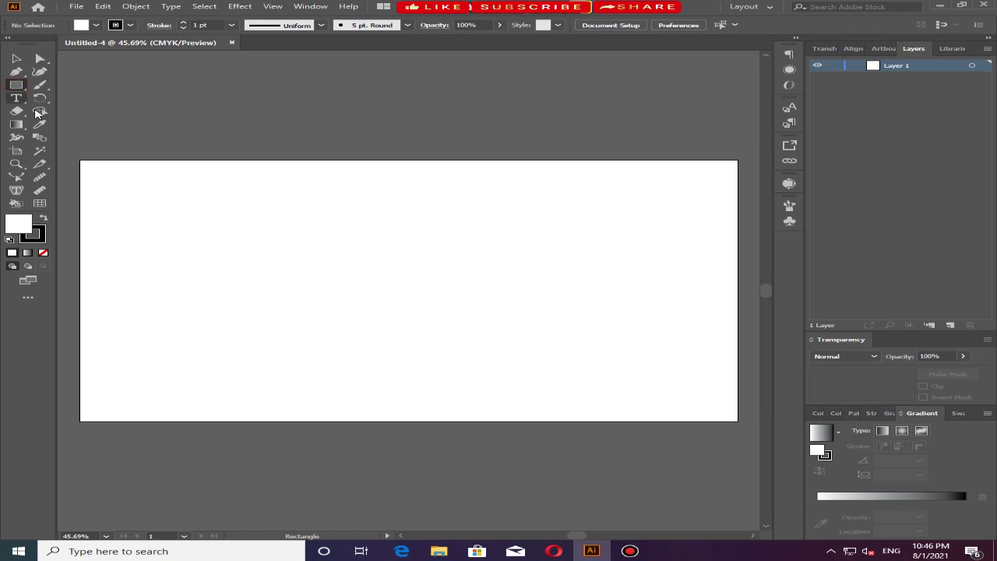
drag(81, 164, 737, 422)
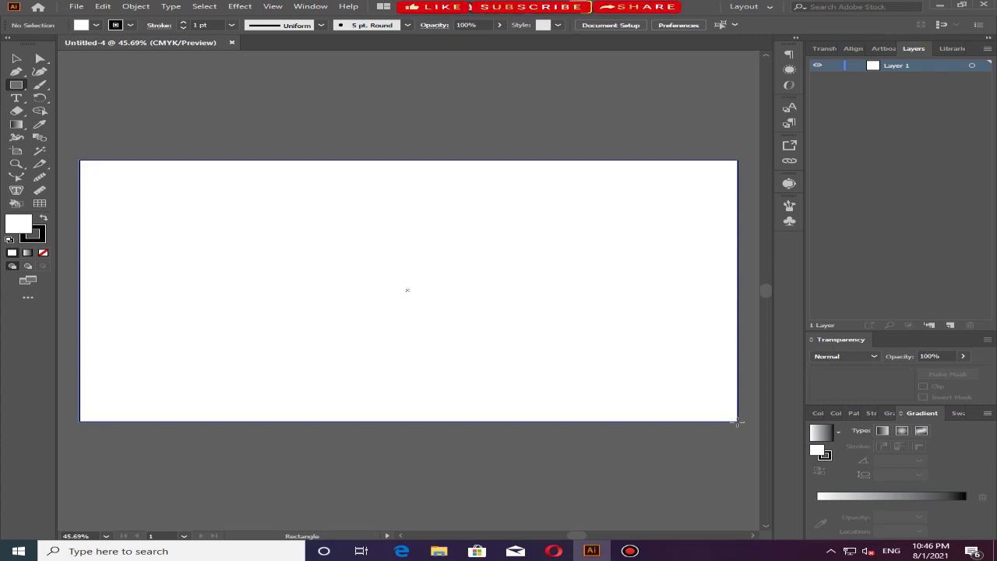
drag(736, 422, 737, 423)
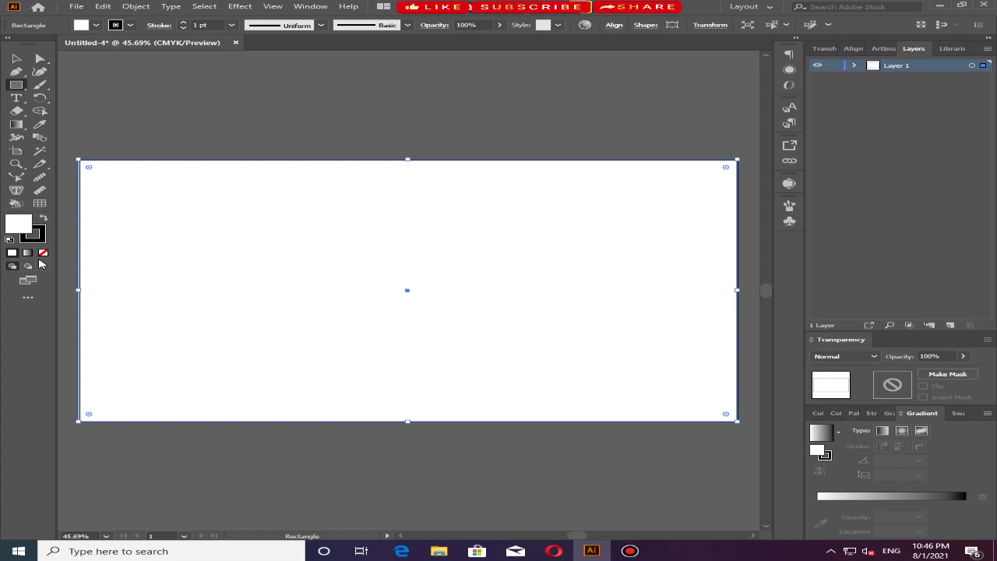
click(43, 253)
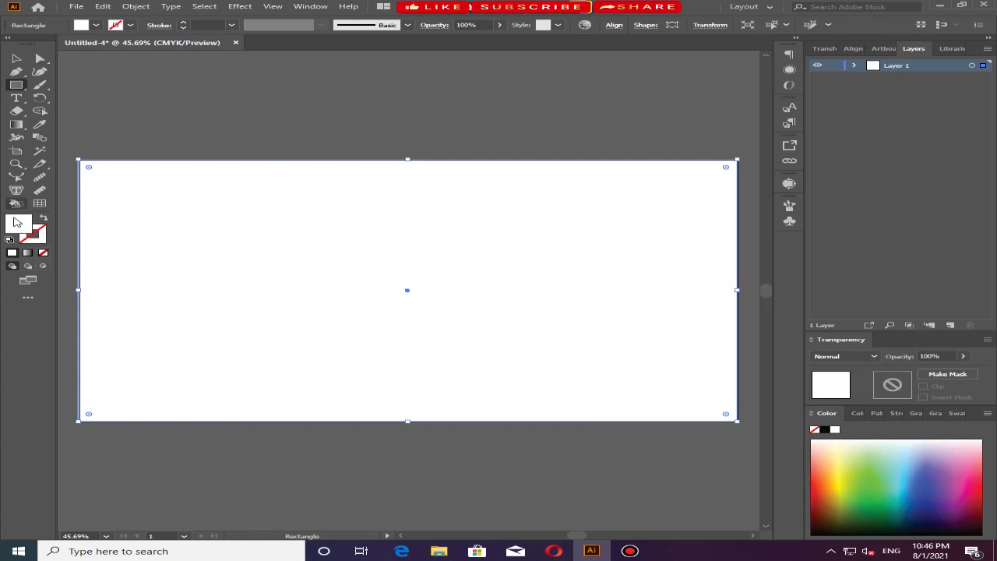
double_click(19, 224)
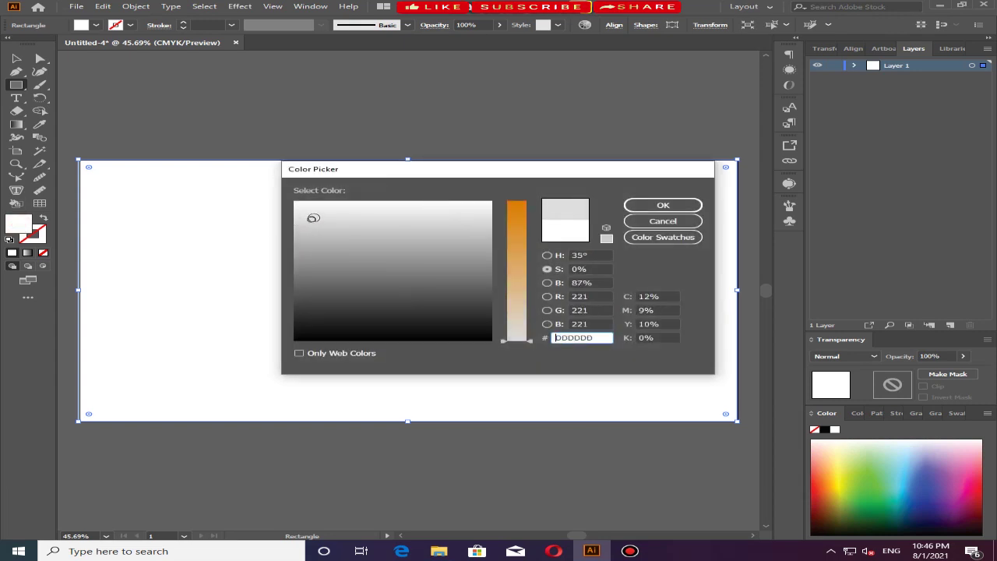
click(663, 205)
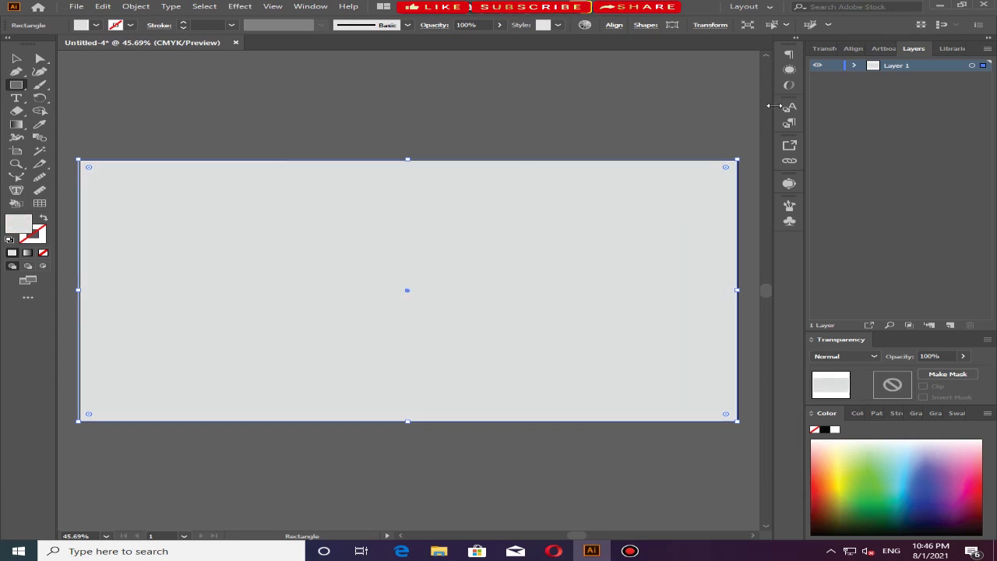
click(855, 65)
click(830, 77)
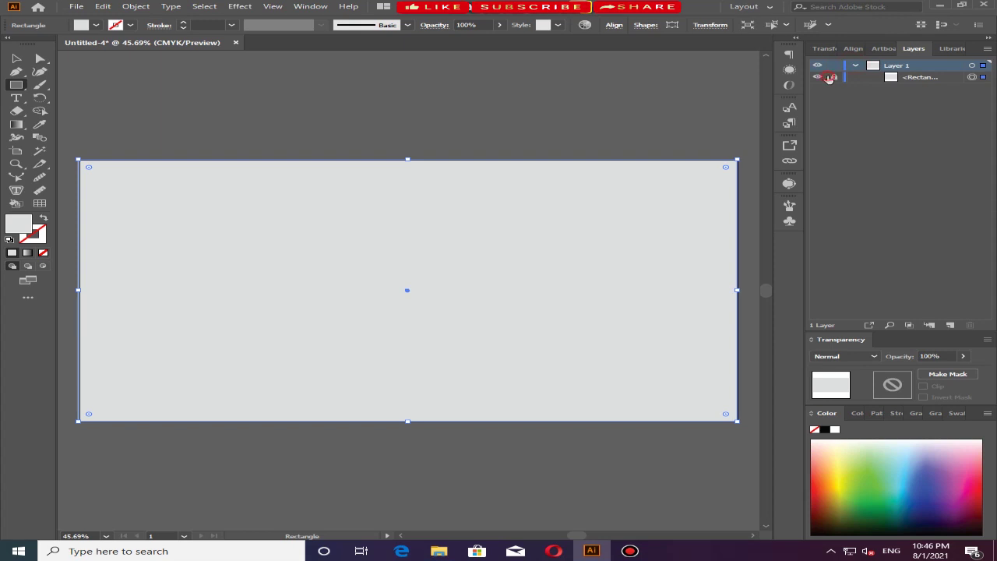
Place a text object on the artboard and type CK
click(15, 98)
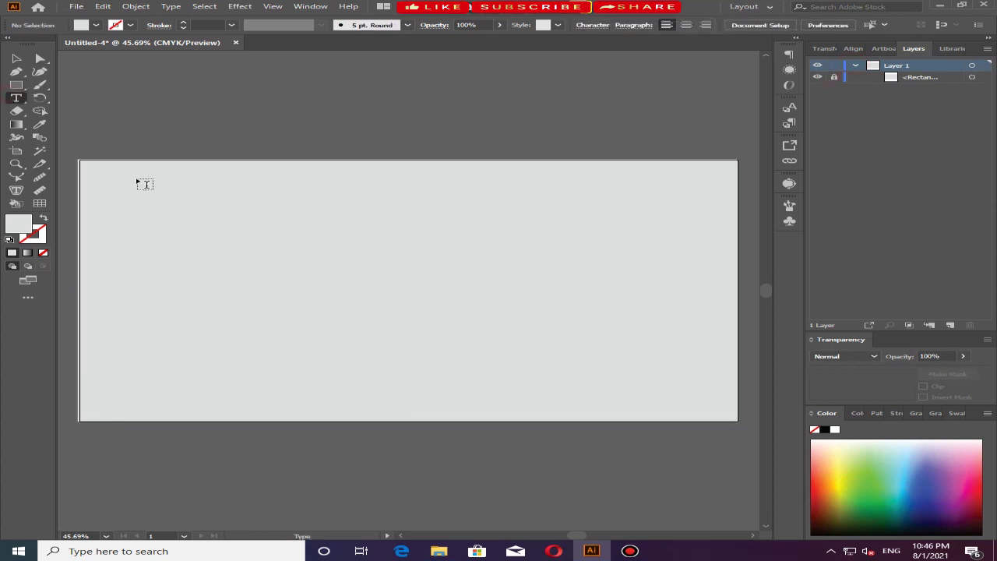
click(195, 233)
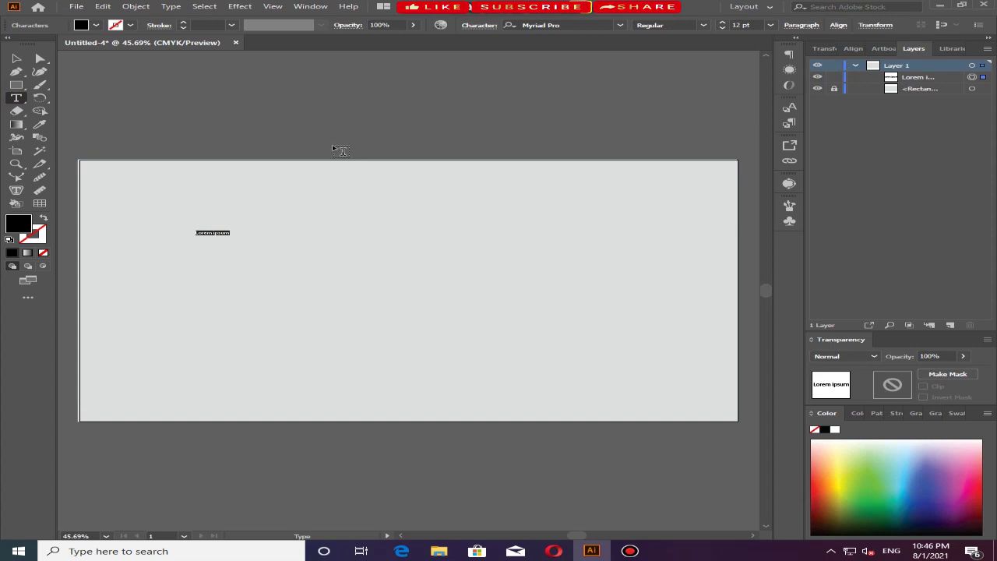
text(c)
text(k)
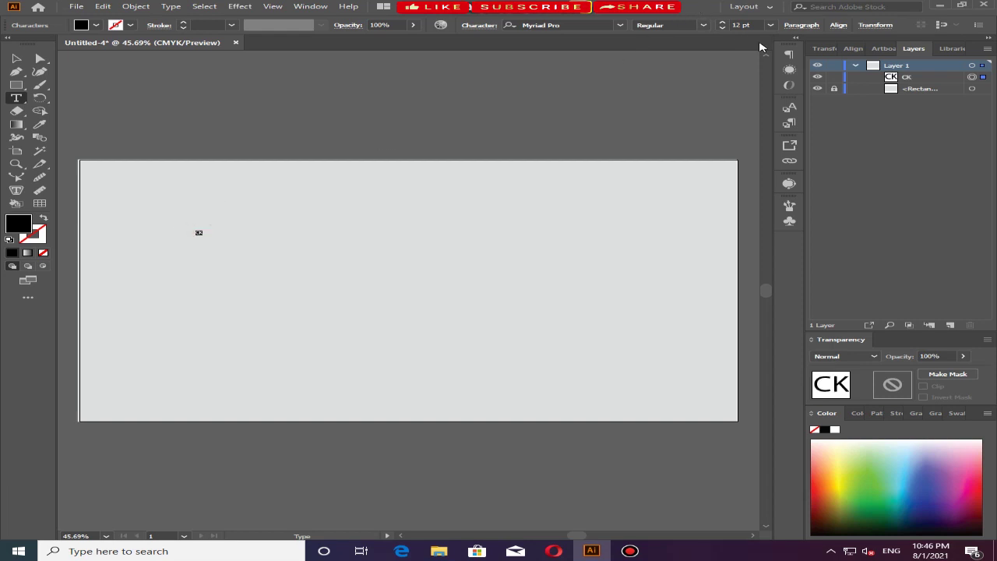
Set the CK text to 72 pt Bernard MT Condensed
click(770, 25)
click(792, 221)
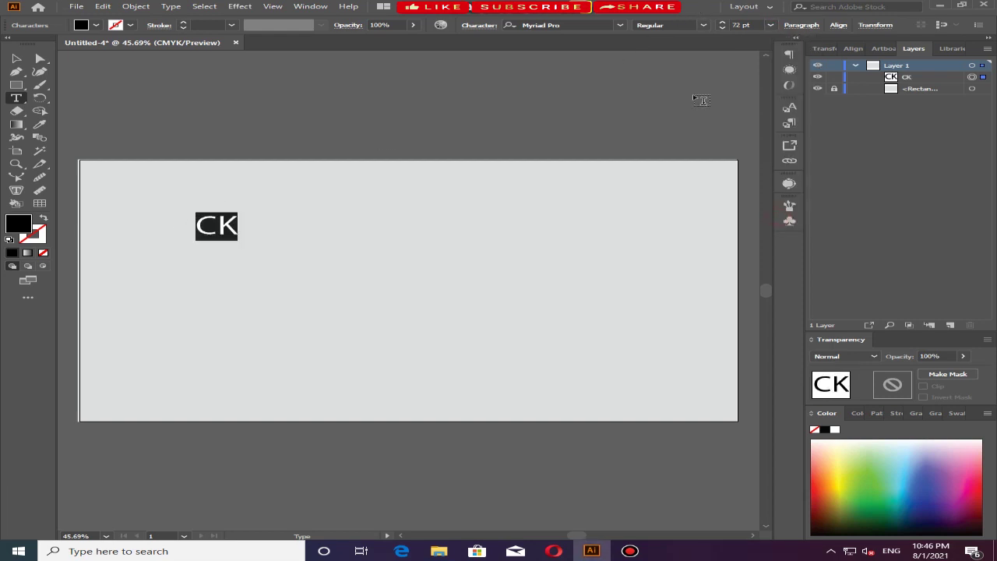
click(618, 26)
click(621, 26)
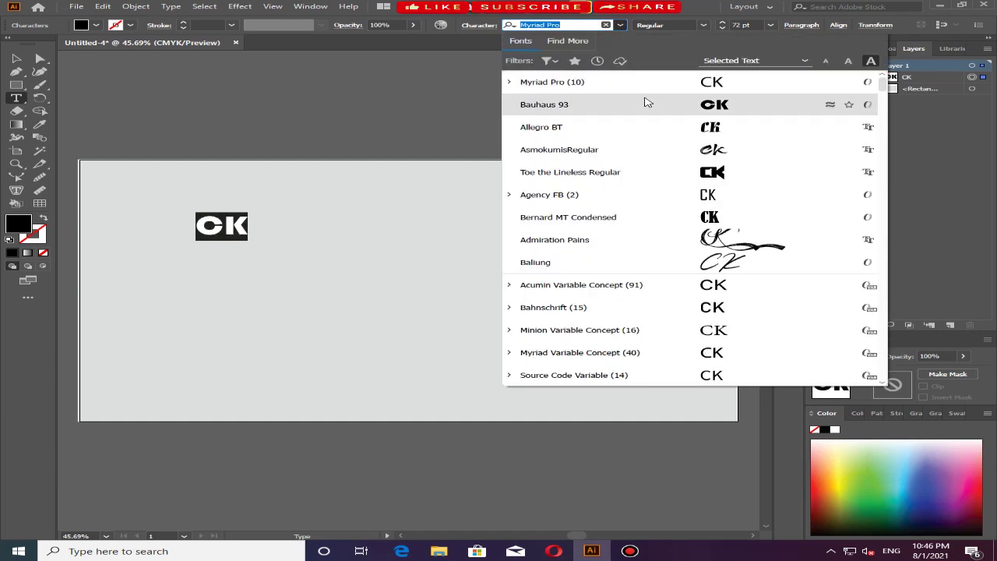
click(733, 223)
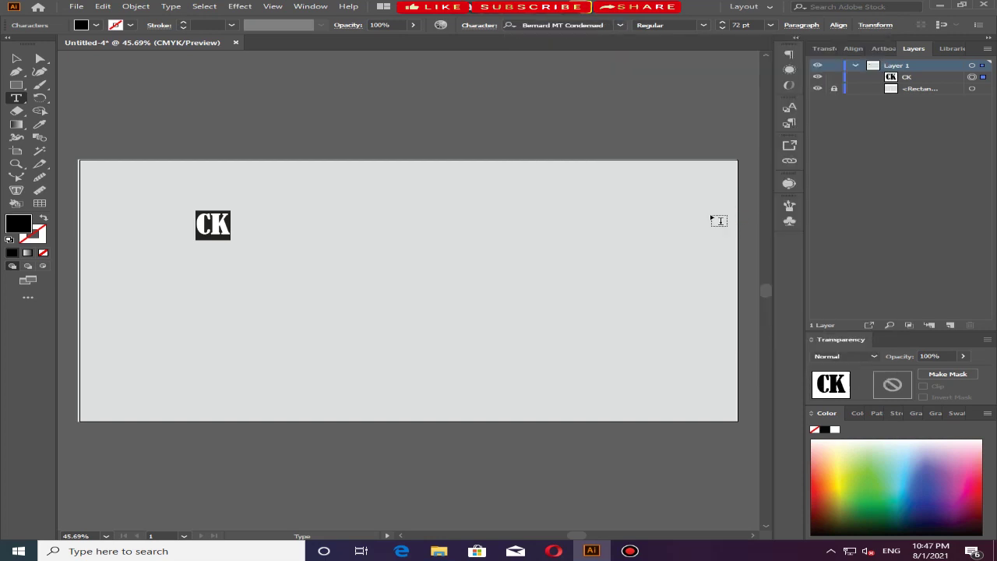
click(16, 58)
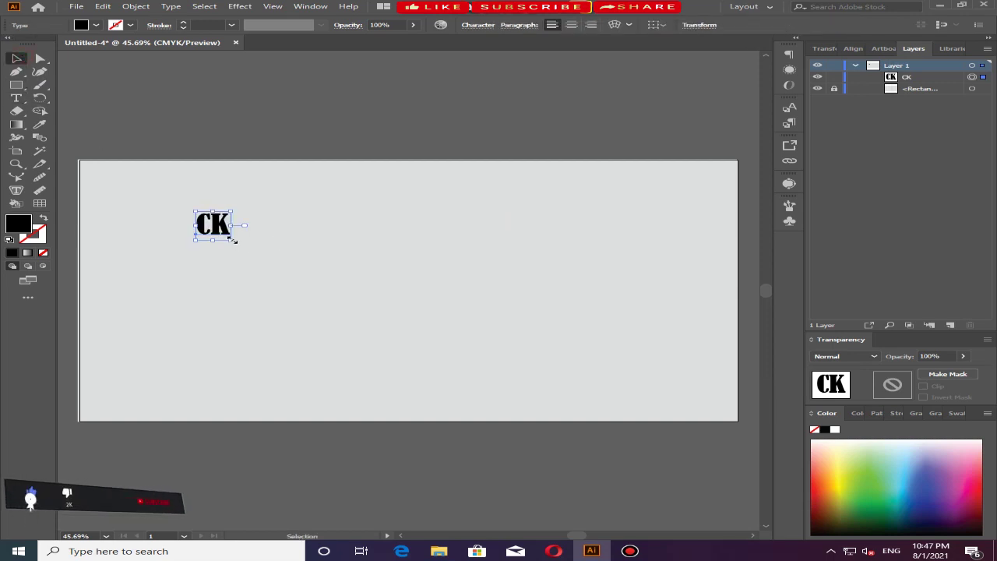
Scale CK up, centre it on the artboard, and drag a duplicate down and right
mouse_move(233, 241)
mouse_down()
mouse_move(389, 331)
mouse_move(376, 362)
mouse_up()
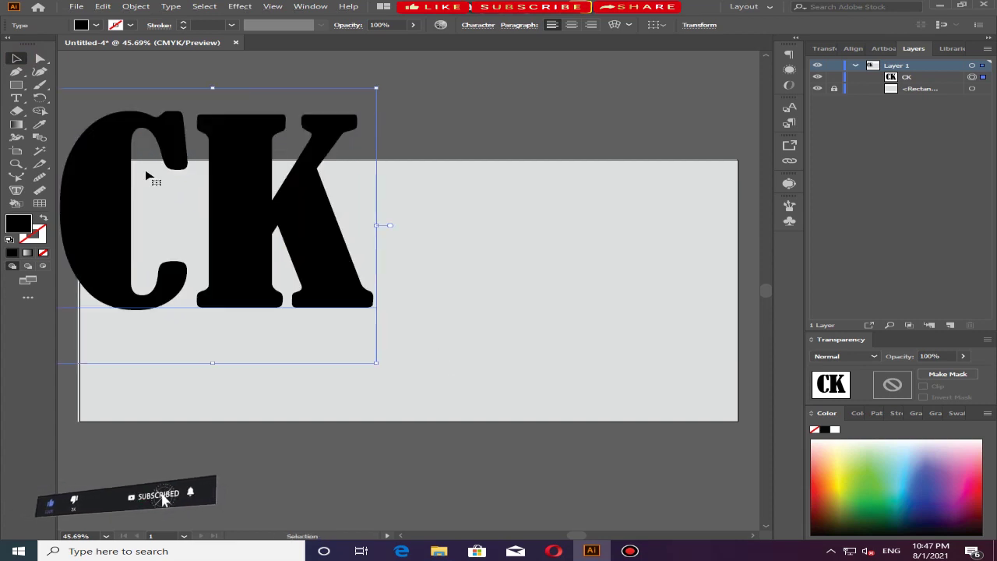
mouse_move(222, 207)
mouse_down()
mouse_move(382, 274)
mouse_move(386, 265)
mouse_up()
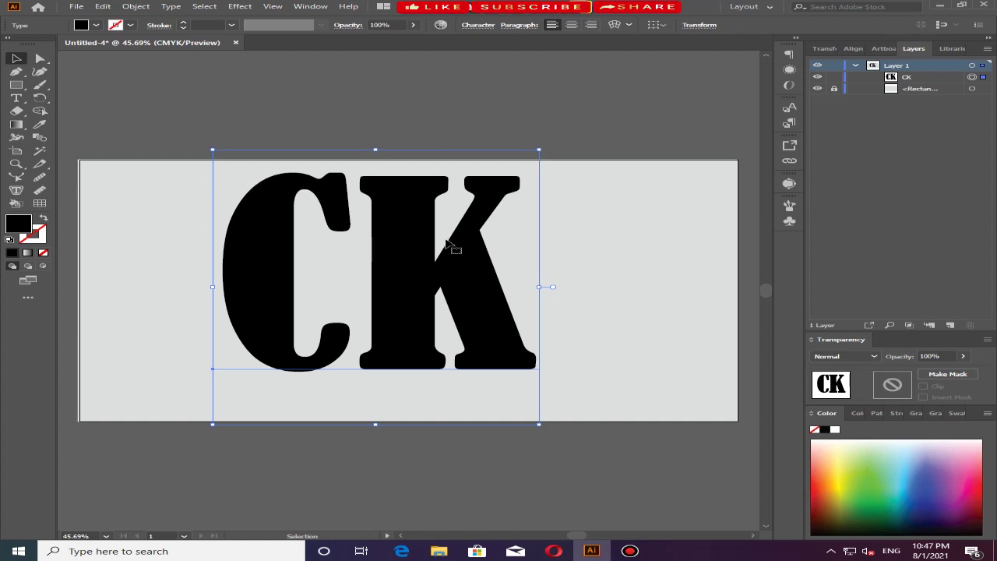
key(a)
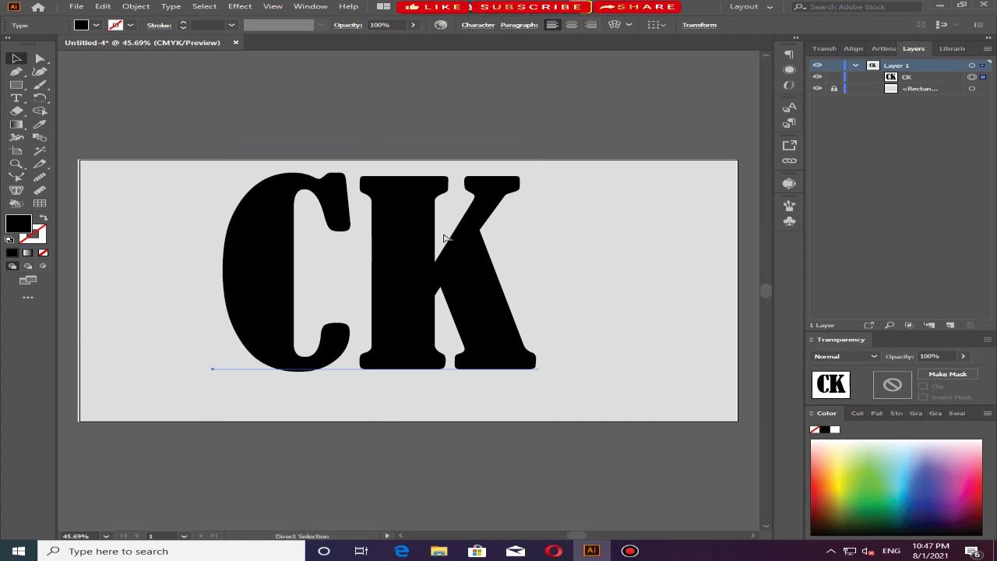
key(v)
mouse_move(413, 241)
mouse_down()
mouse_move(643, 389)
mouse_move(635, 441)
mouse_up()
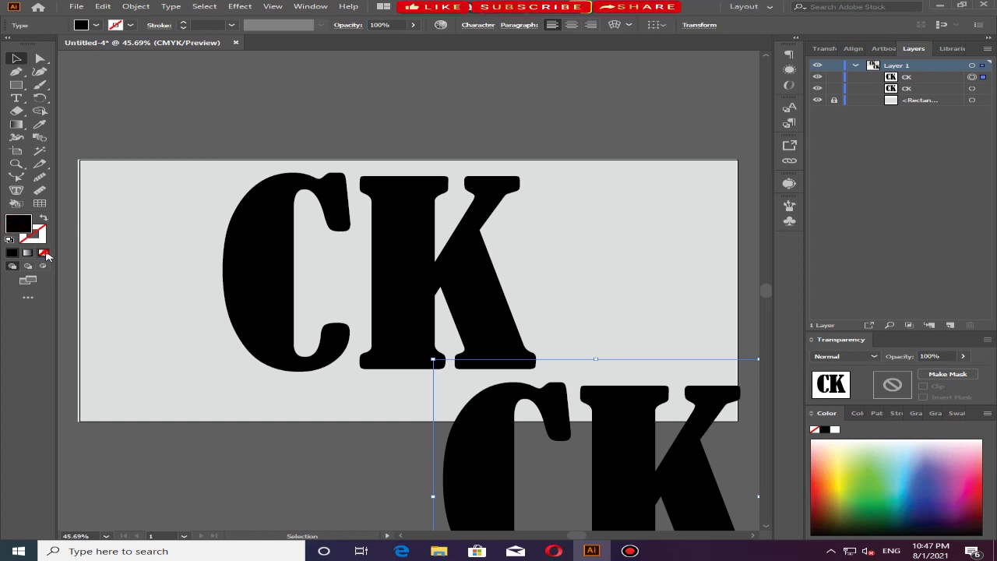
Set the CK copy's fill to None, move the black CK up-left and the outline lower
click(43, 252)
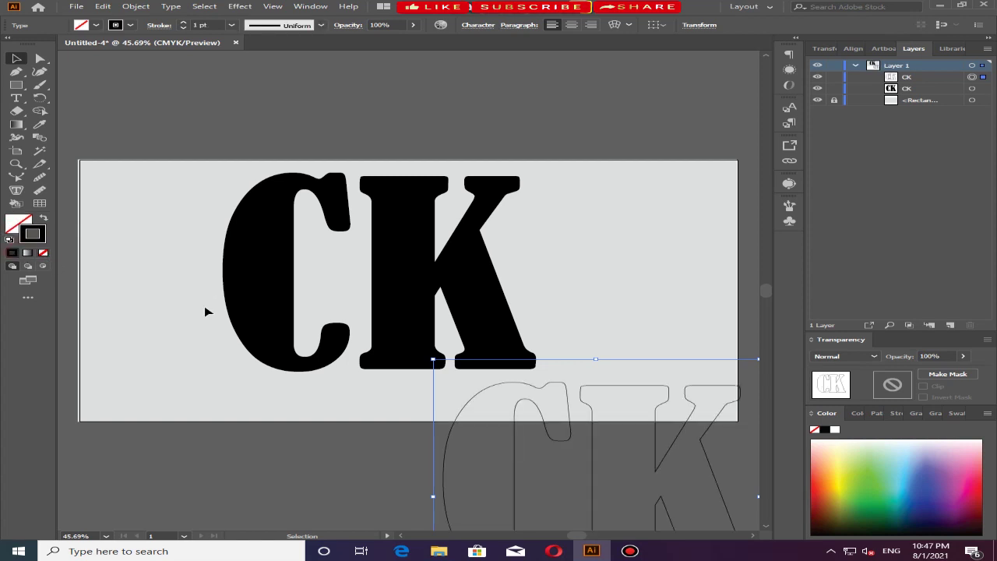
drag(593, 385, 614, 158)
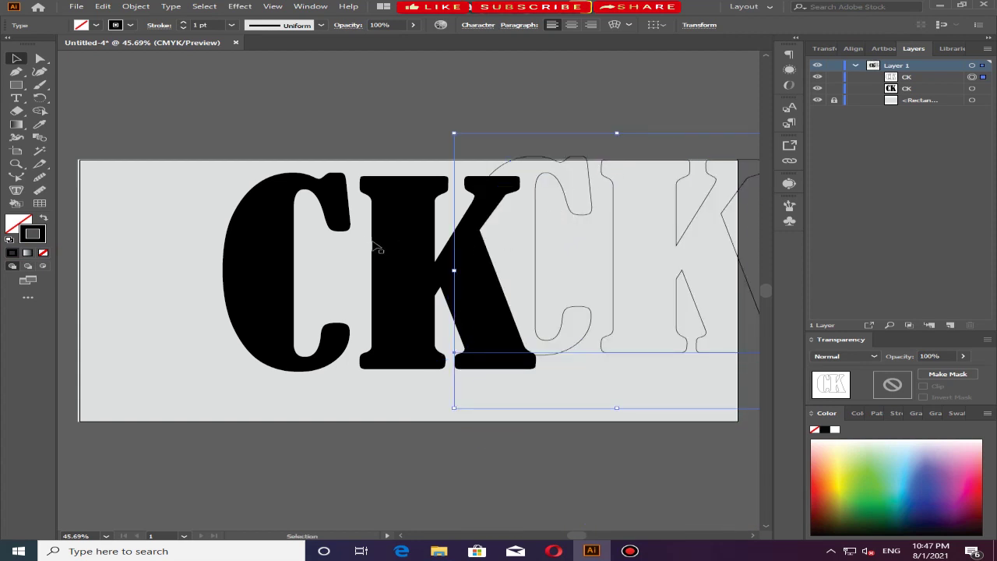
click(397, 248)
double_click(397, 248)
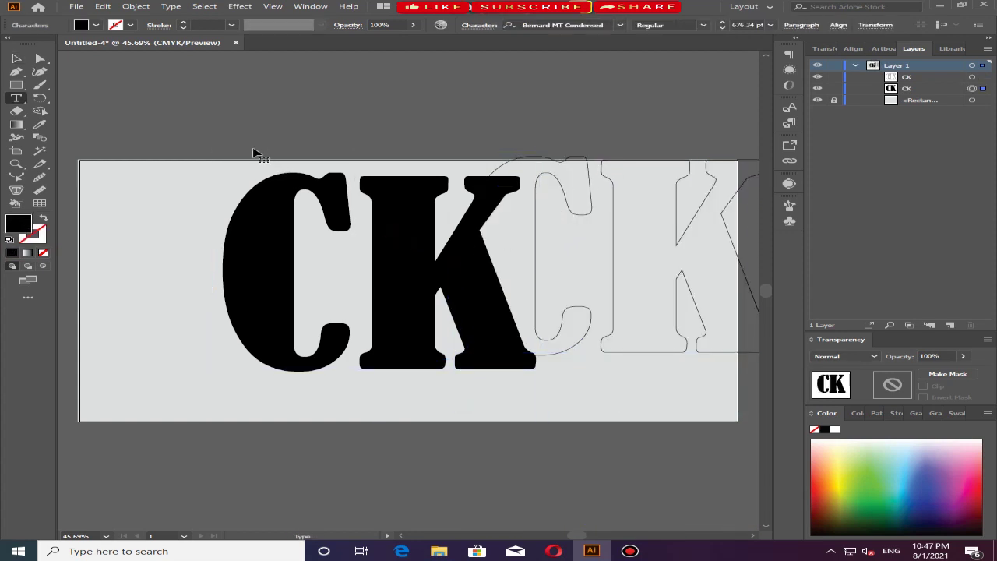
key(Escape)
drag(387, 282, 252, 161)
drag(532, 265, 388, 348)
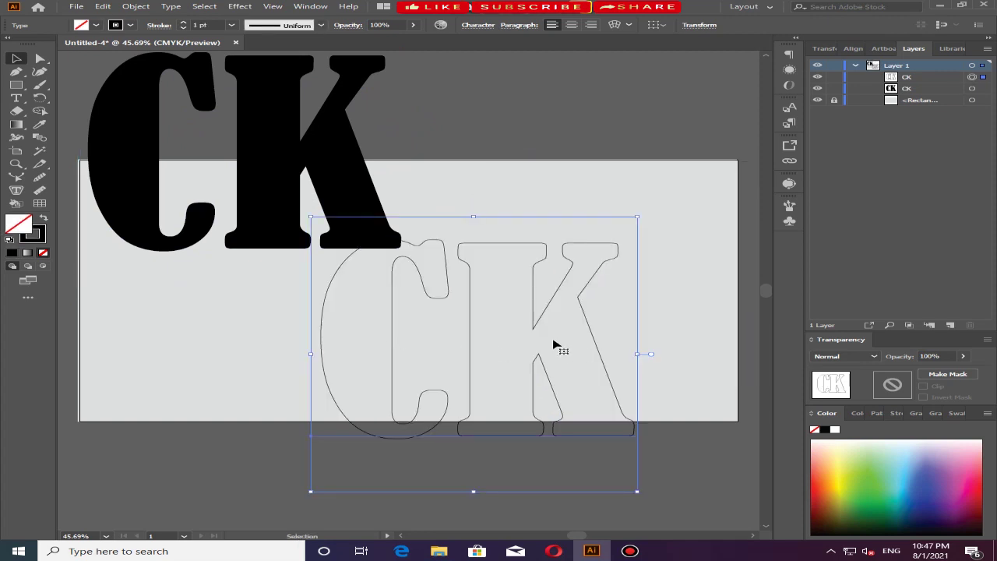
drag(495, 315, 494, 349)
Expand the outlined CK copy into shapes through the Object menu
right_click(492, 319)
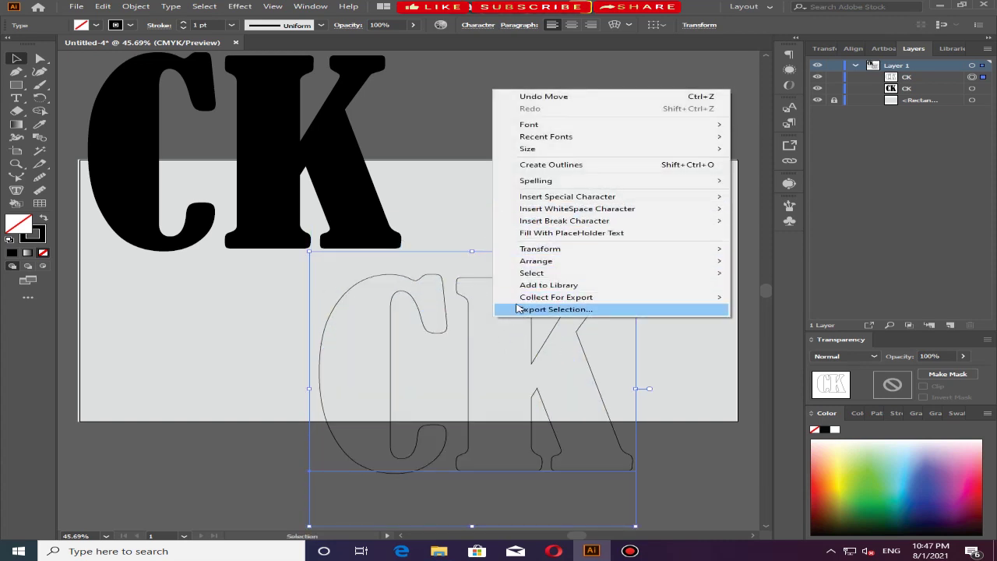
click(414, 278)
click(137, 7)
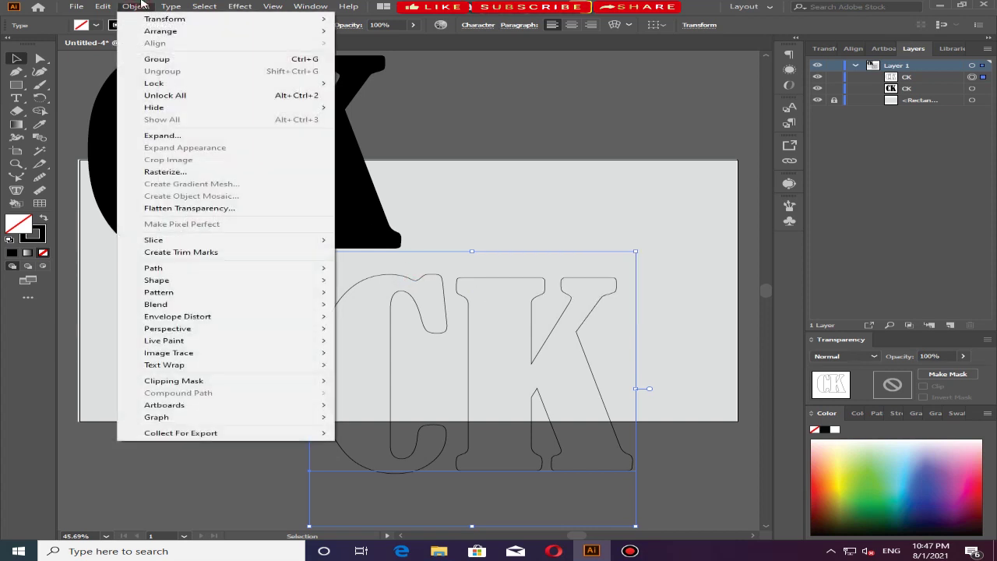
click(195, 135)
click(474, 338)
Ungroup the expanded letters and release their compound paths
right_click(441, 281)
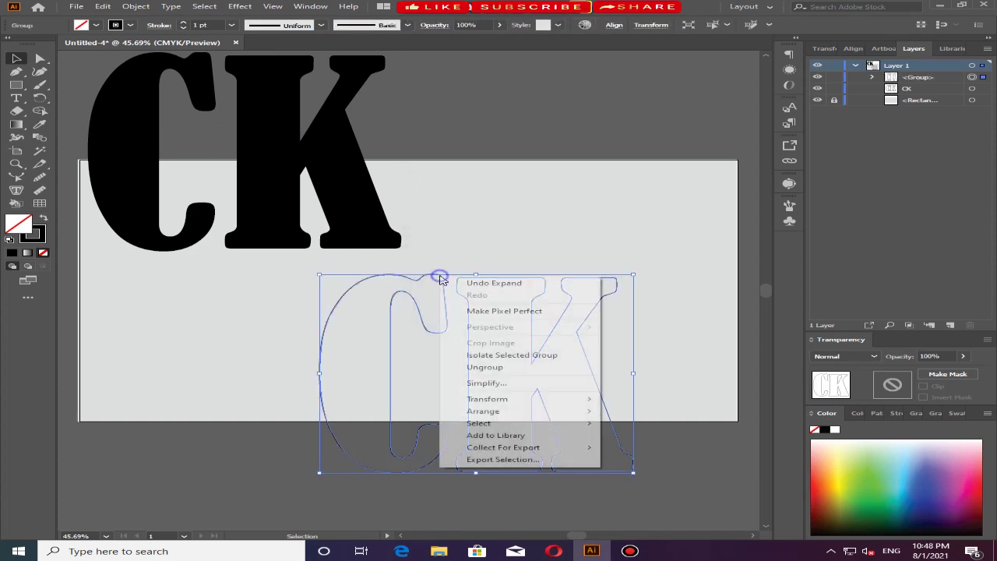
click(507, 368)
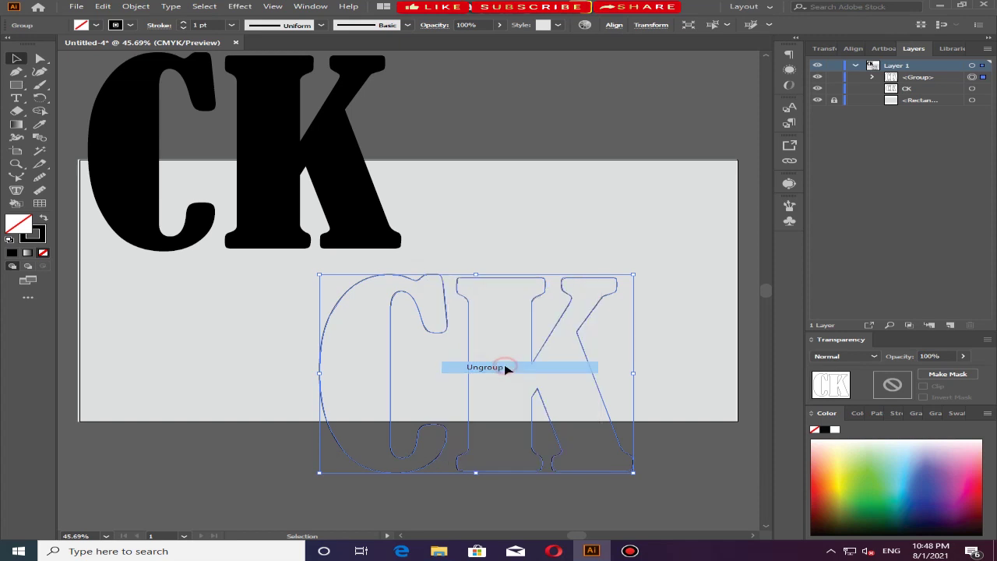
right_click(443, 297)
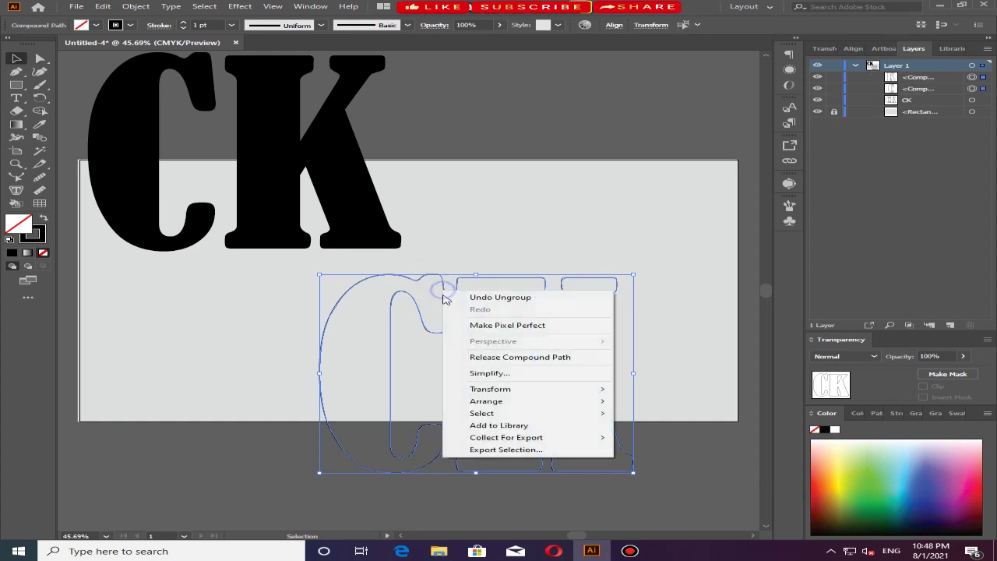
click(515, 359)
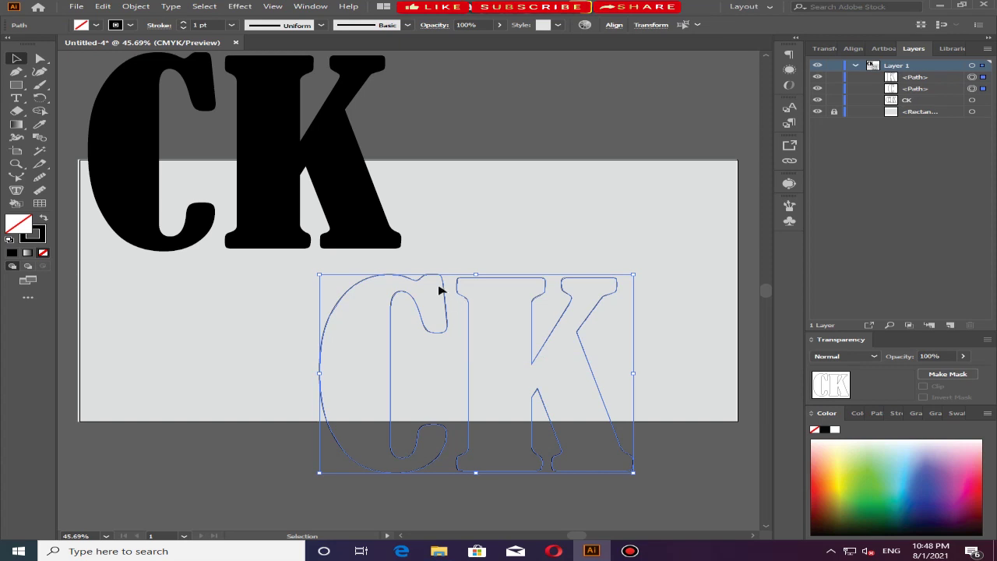
Cut the C outline with Scissors at its top and lower left, deleting the unwanted arcs
click(26, 114)
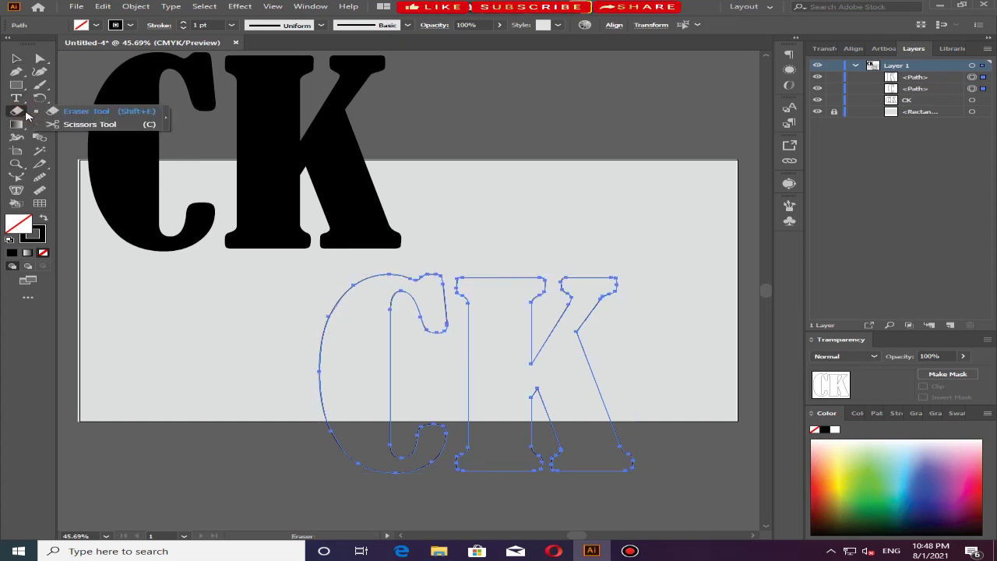
click(64, 127)
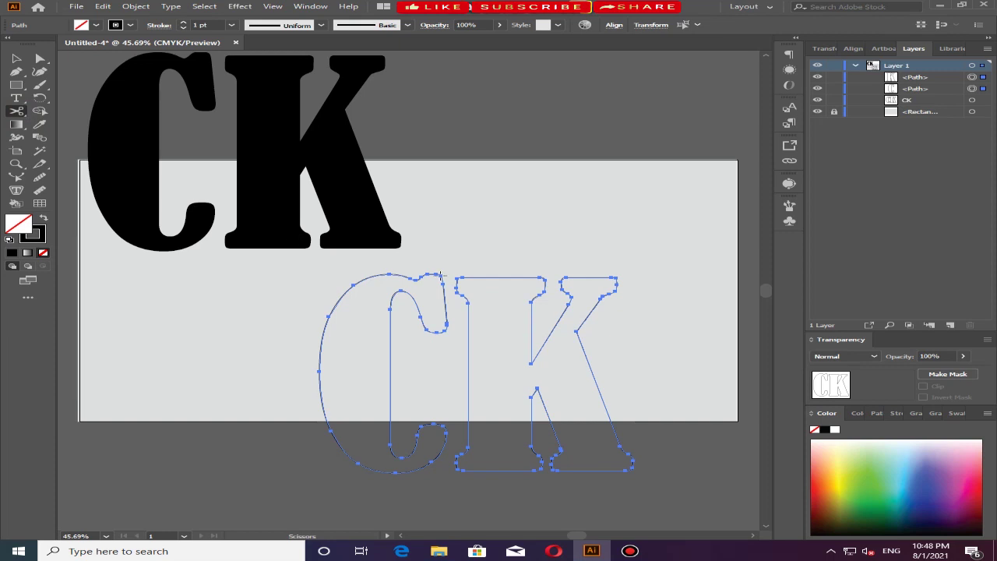
click(440, 275)
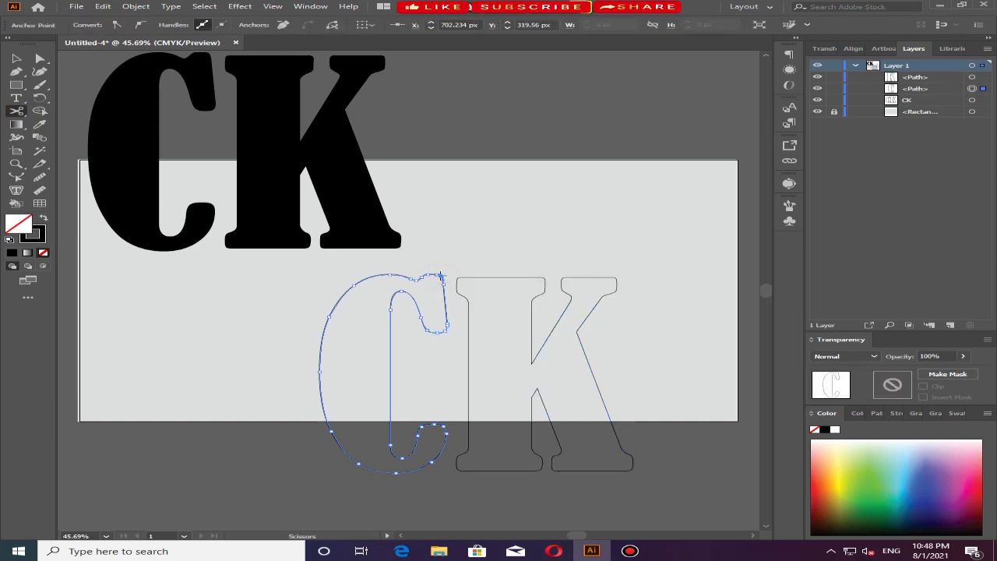
click(358, 464)
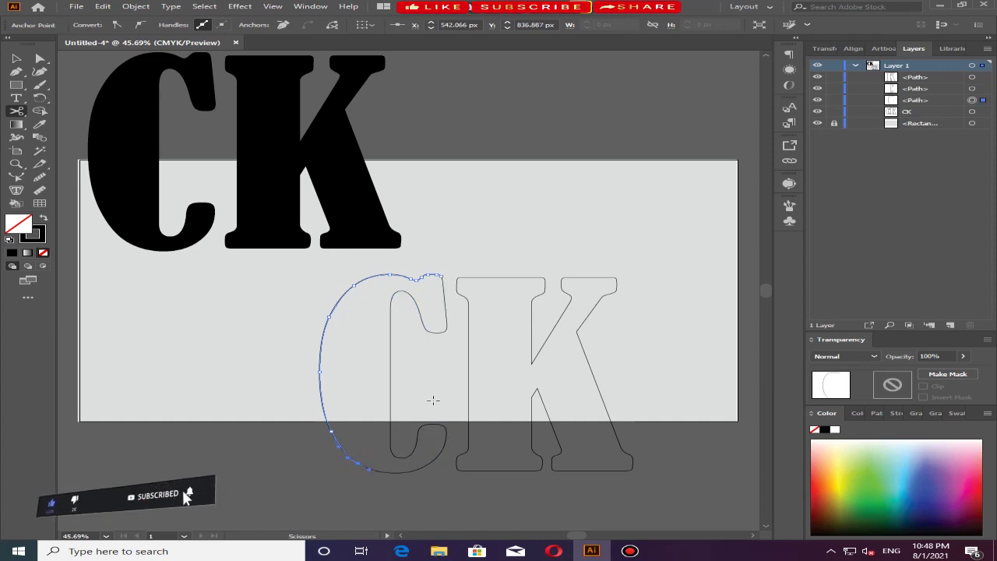
key(Delete)
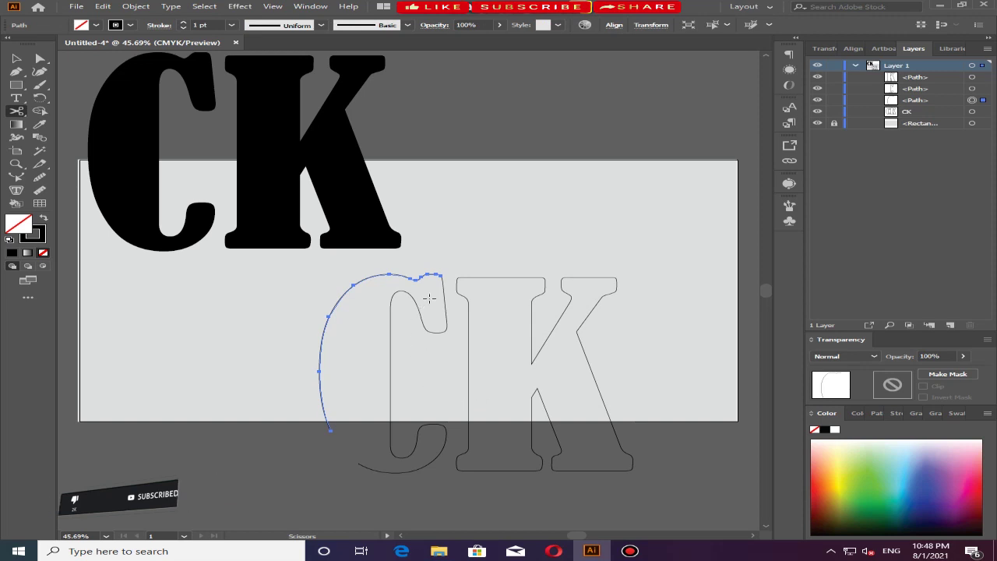
key(Delete)
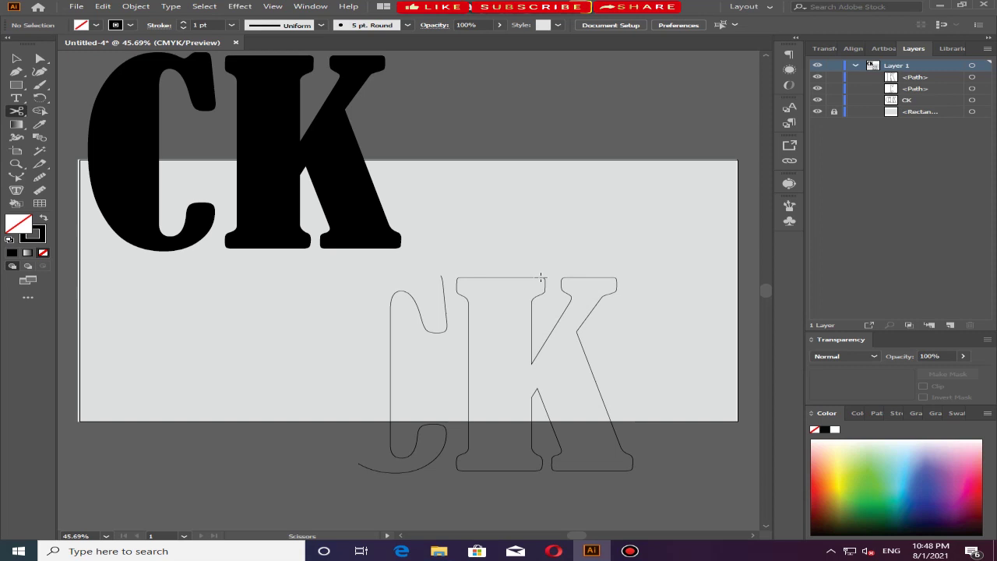
Cut the K outline at several points, deleting its left stem and upper diagonal pieces
click(541, 277)
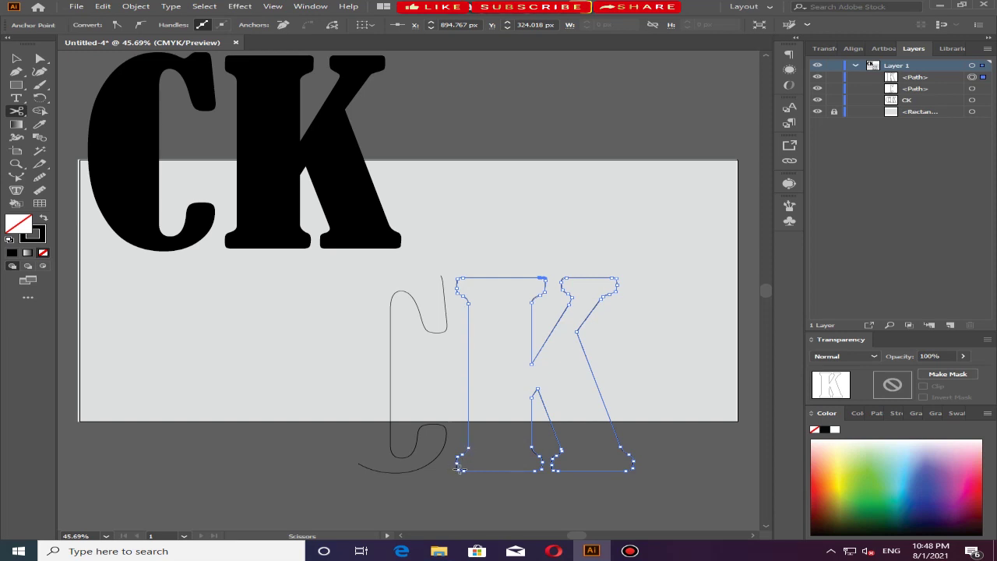
click(458, 469)
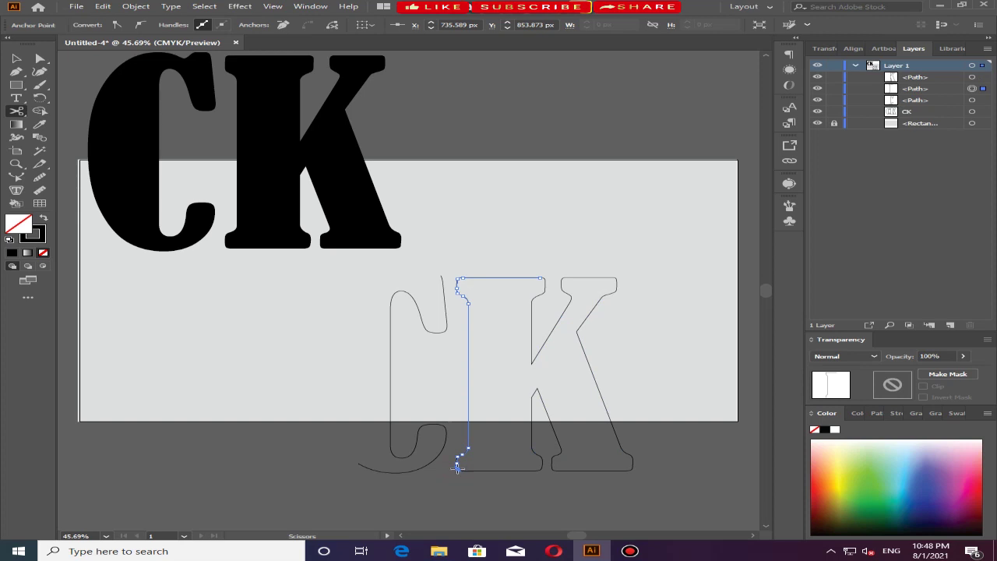
click(458, 467)
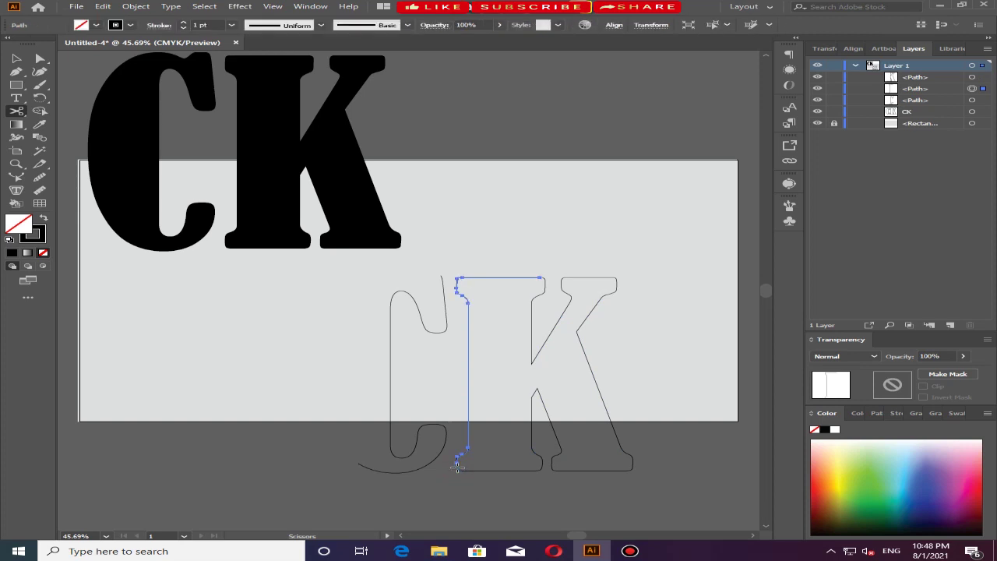
key(Delete)
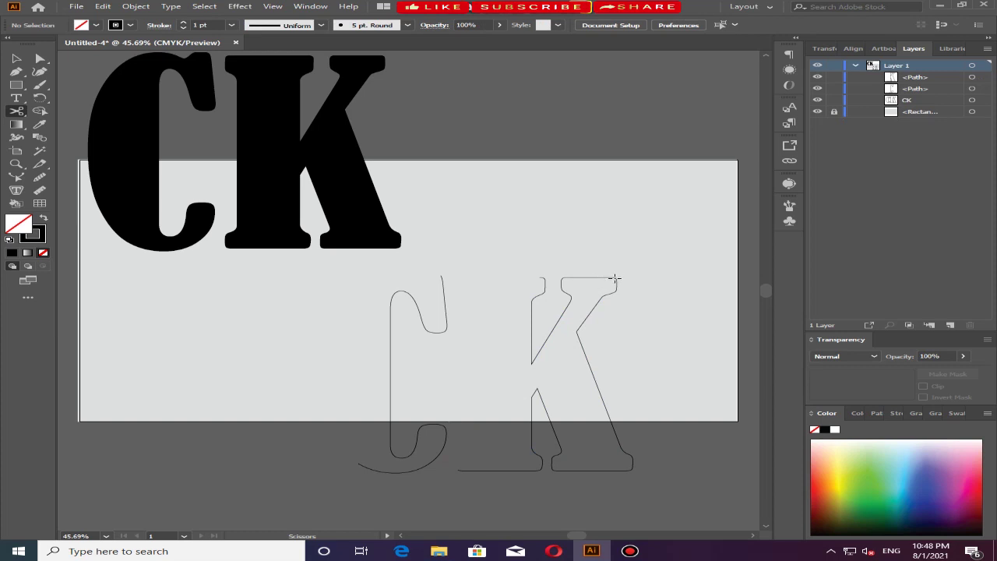
click(615, 278)
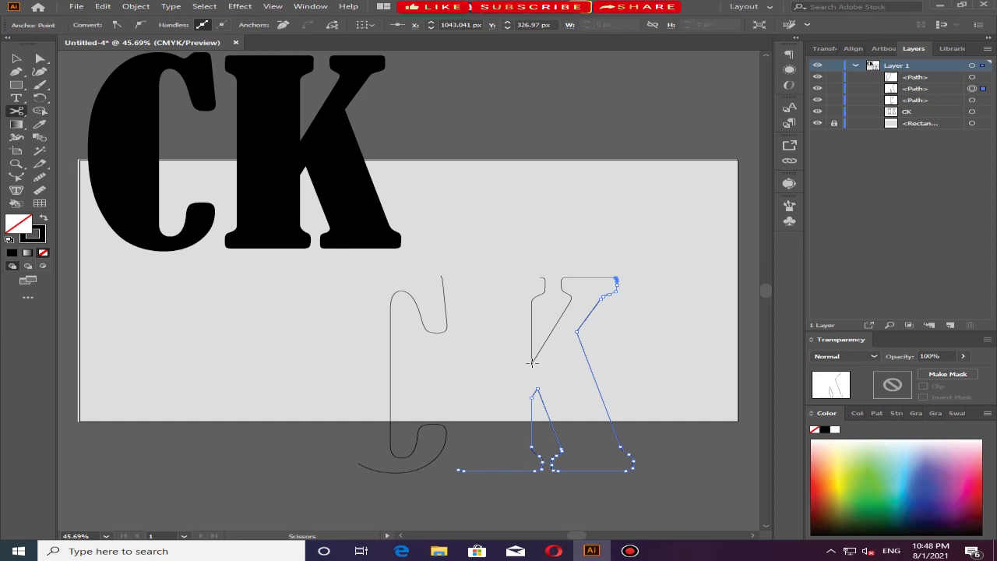
click(533, 363)
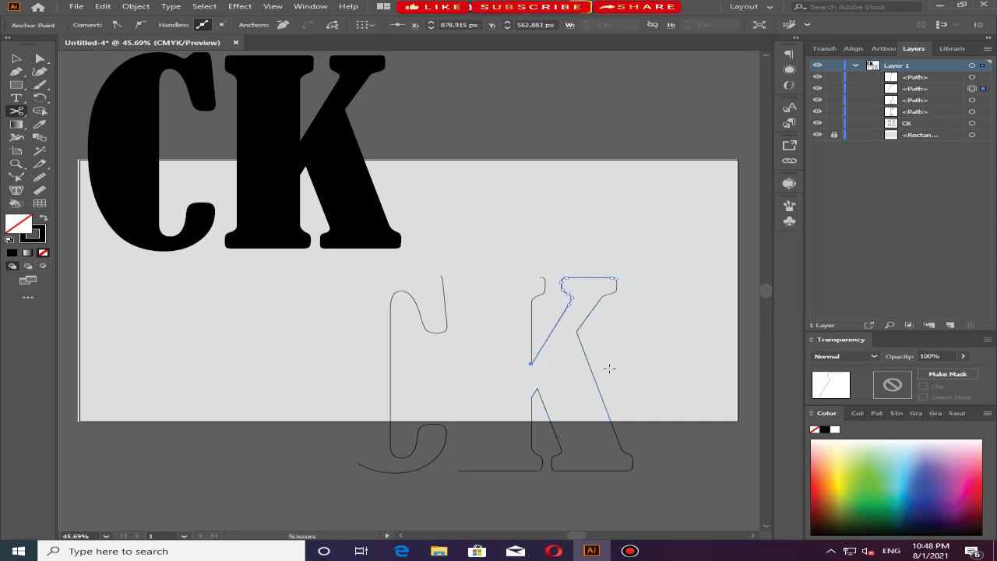
key(Delete)
key(Delete)
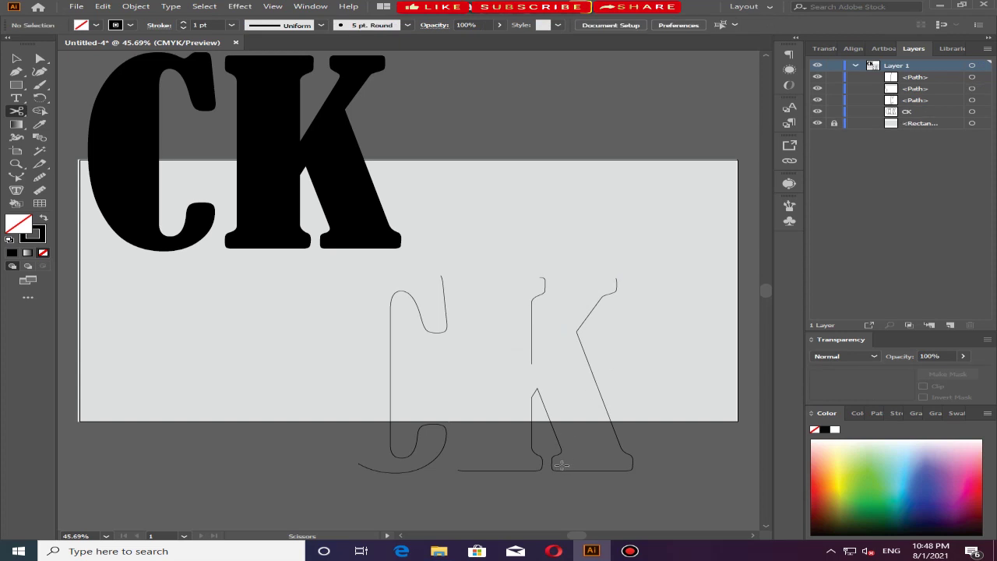
click(534, 391)
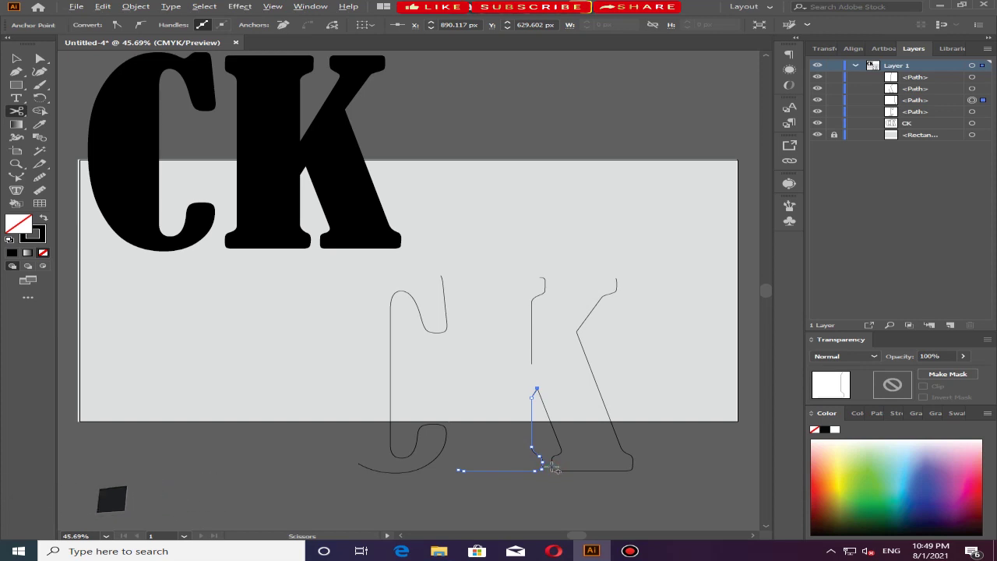
Cut and delete a small piece at the K's bottom and another from the C's lower curve
scroll(552, 466, up, 5)
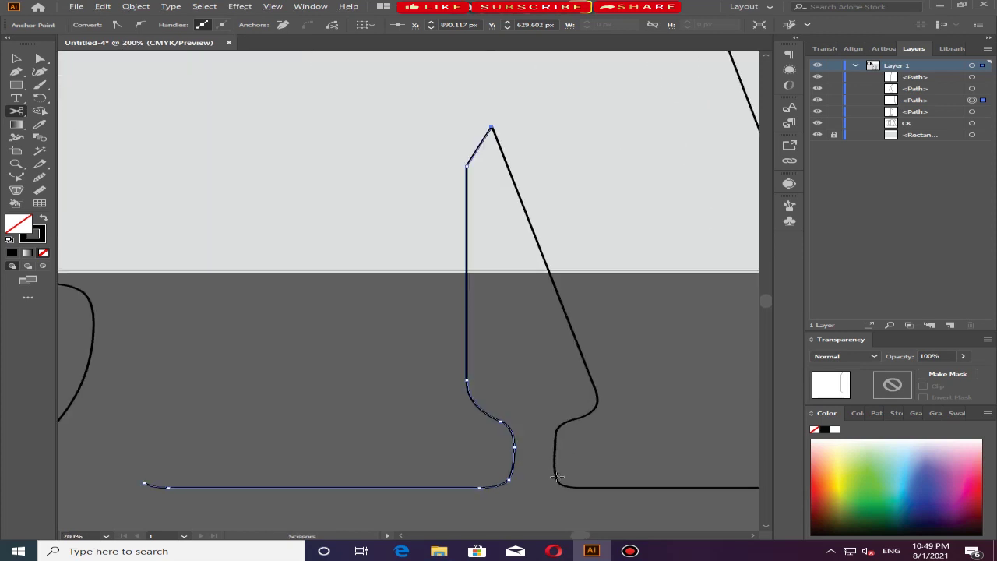
click(556, 477)
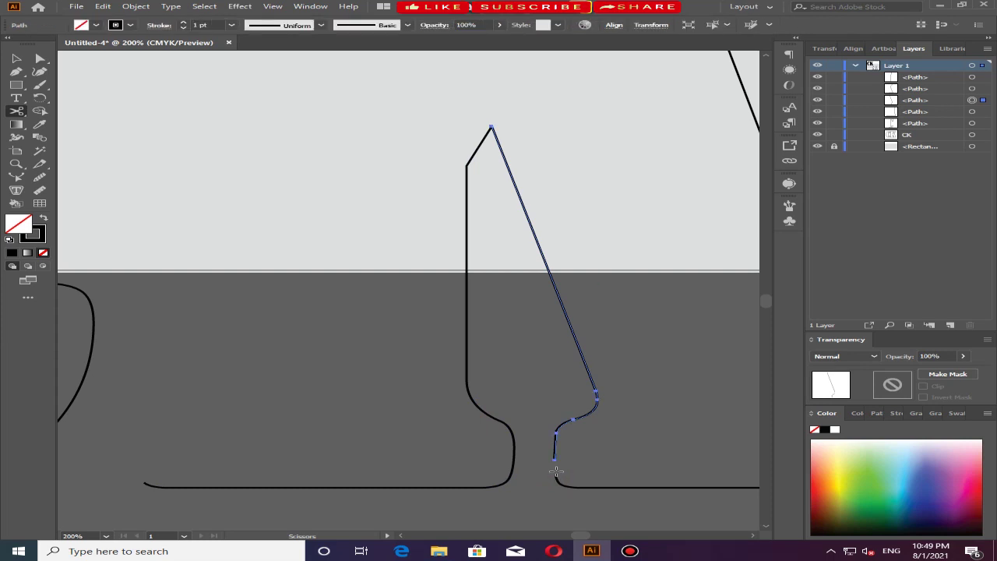
key(Delete)
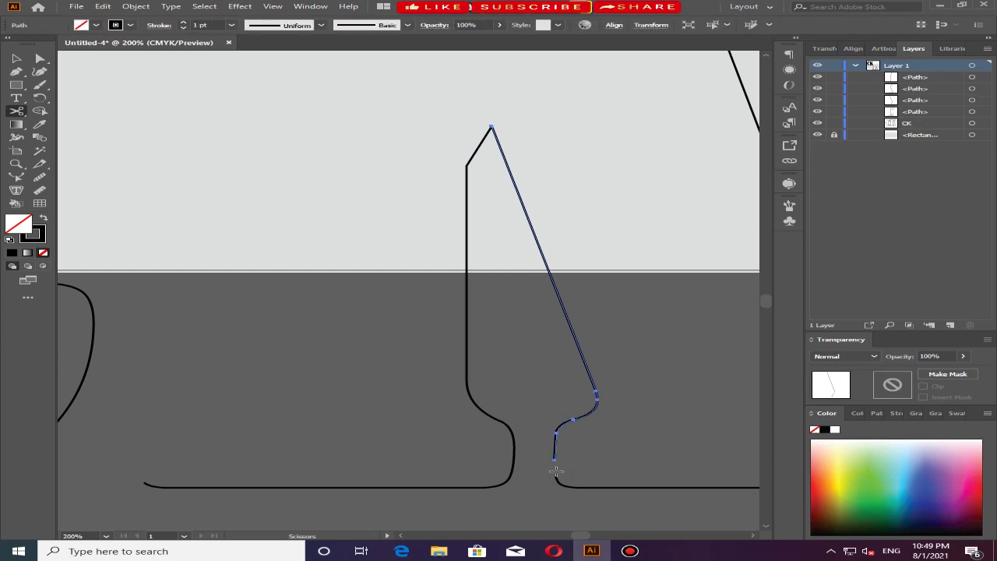
scroll(540, 441, down, 4)
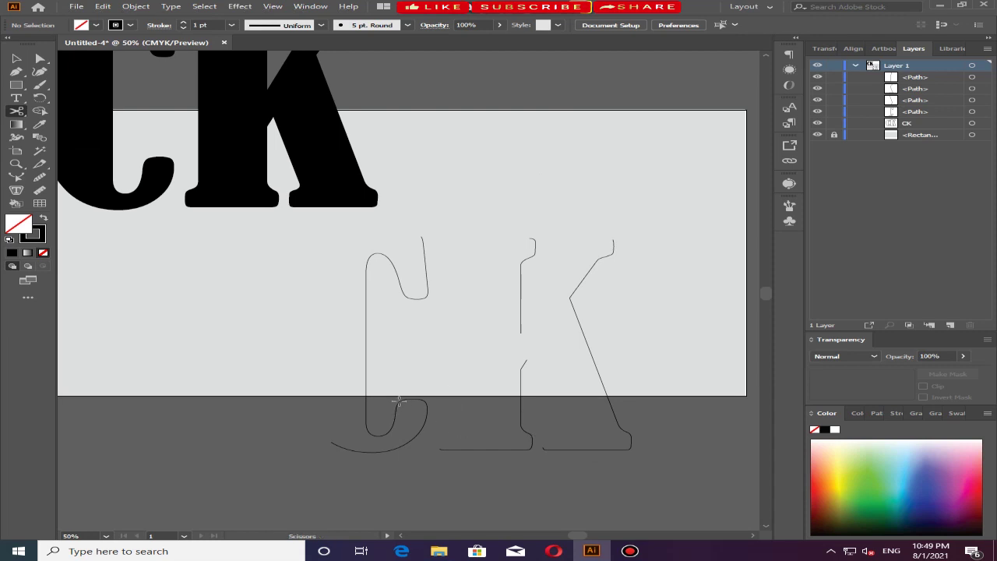
click(398, 401)
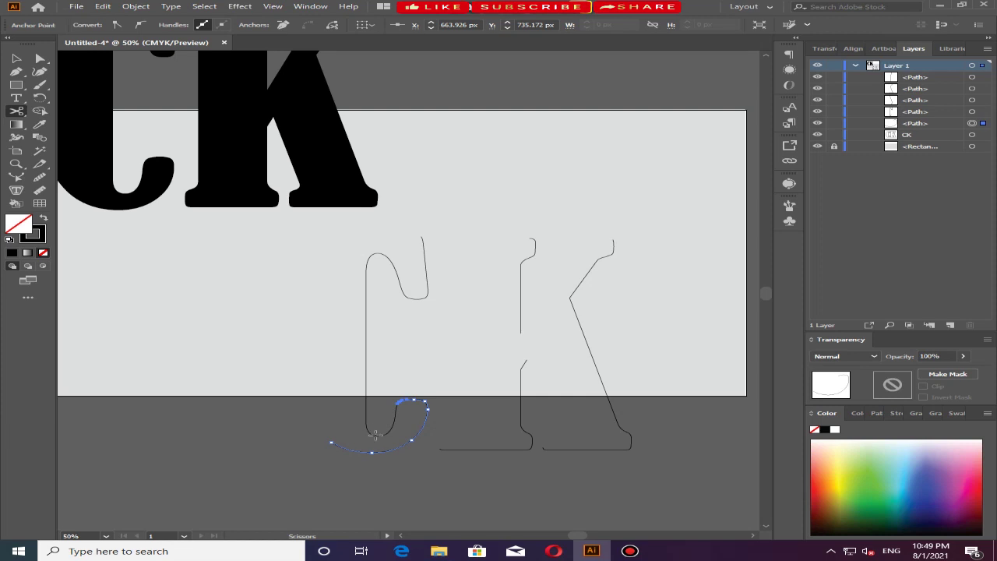
click(376, 435)
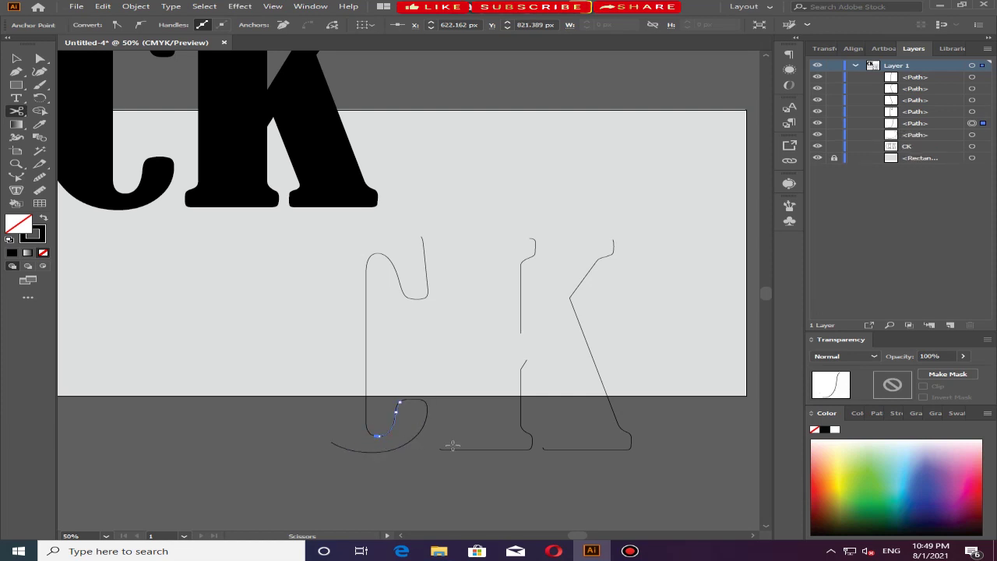
key(Delete)
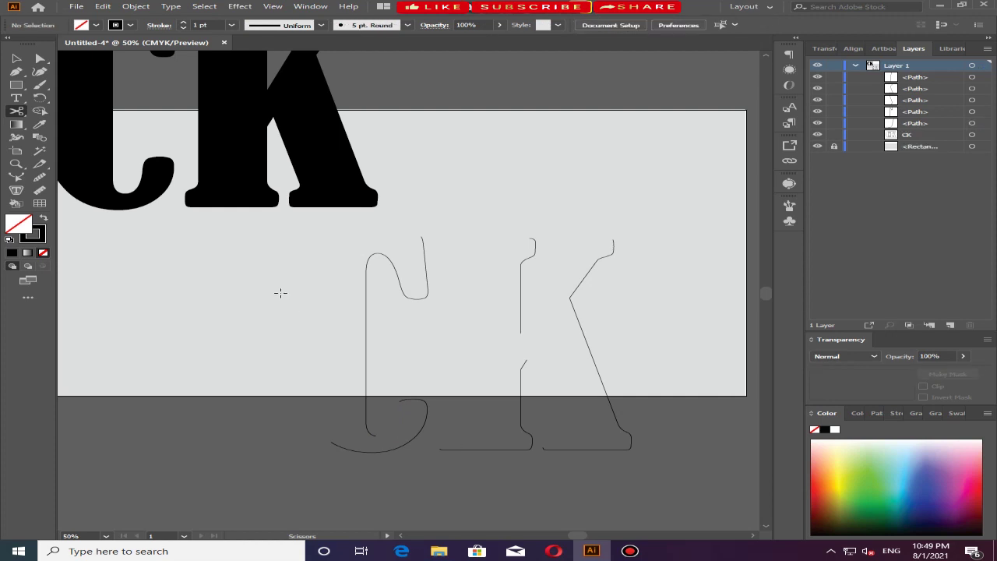
click(17, 58)
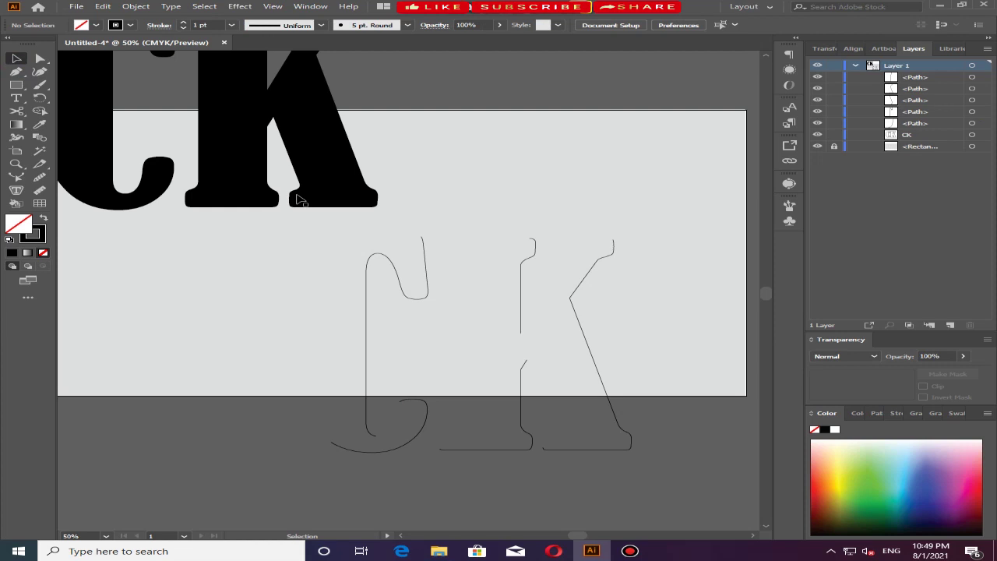
Nudge the black CK lower, then select the five outline paths and group them
drag(313, 244, 332, 254)
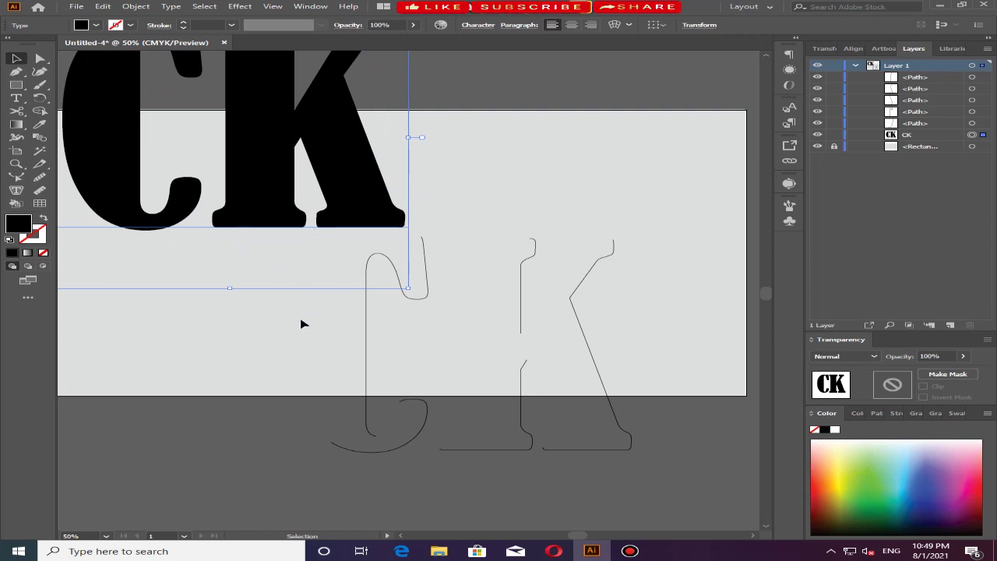
drag(244, 455, 657, 314)
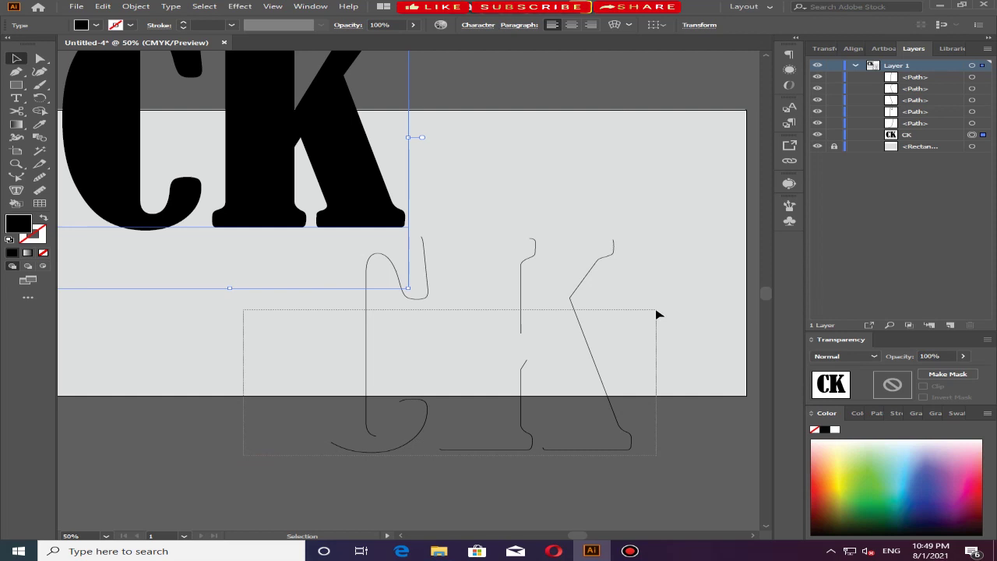
drag(654, 318, 655, 318)
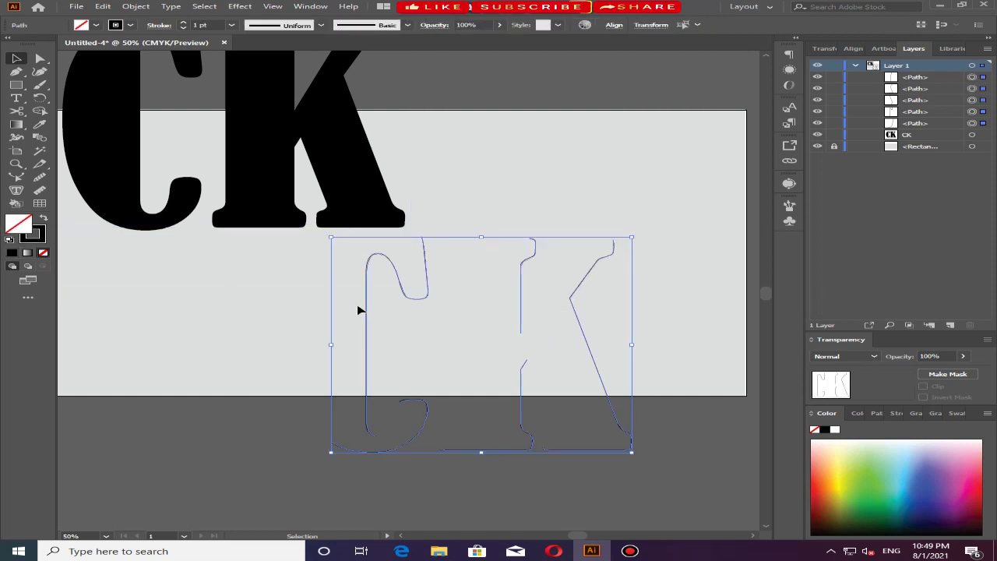
key(a)
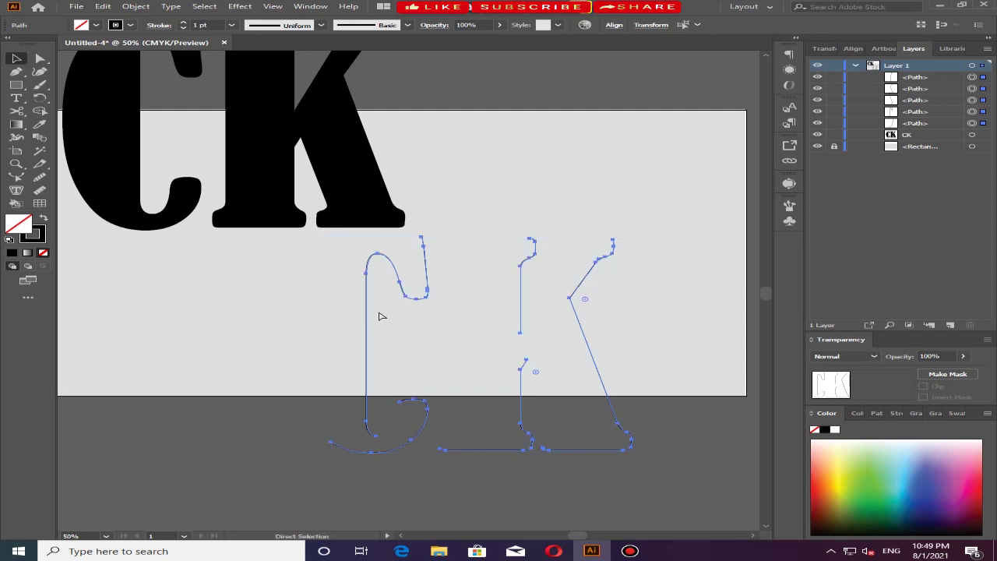
key(ctrl+g)
key(v)
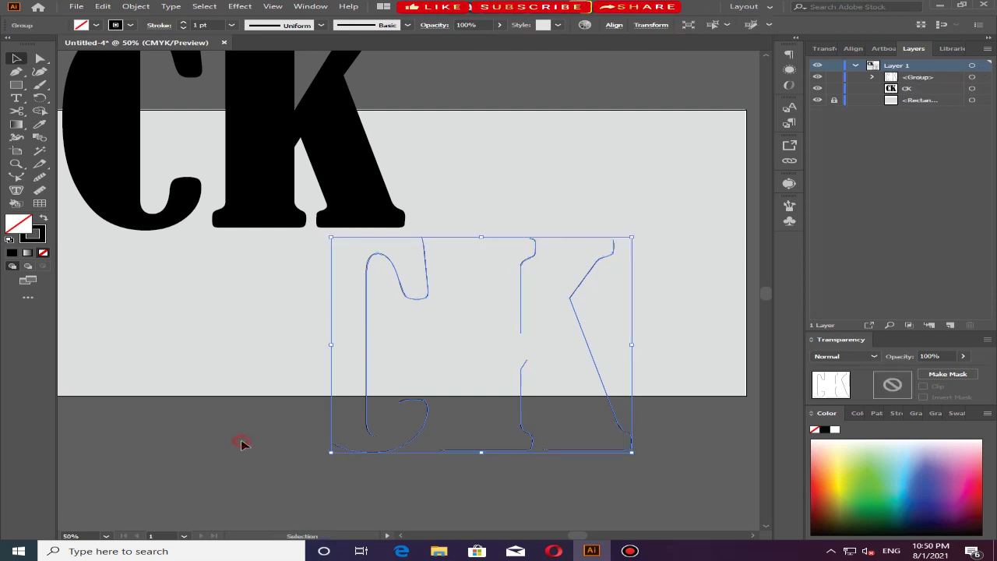
Move the outline group down-right and the black CK lettering to the artboard centre
click(241, 443)
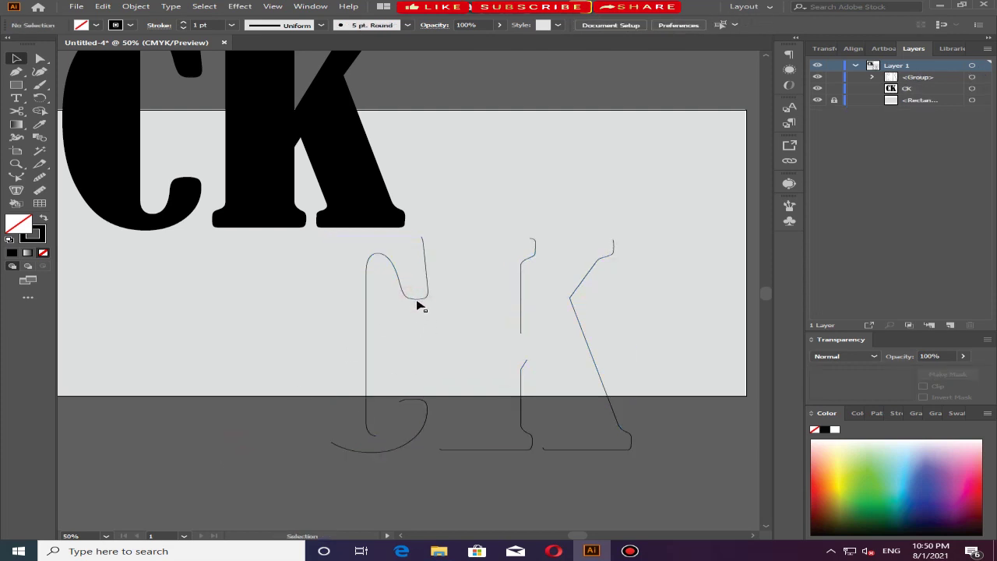
drag(419, 297, 455, 386)
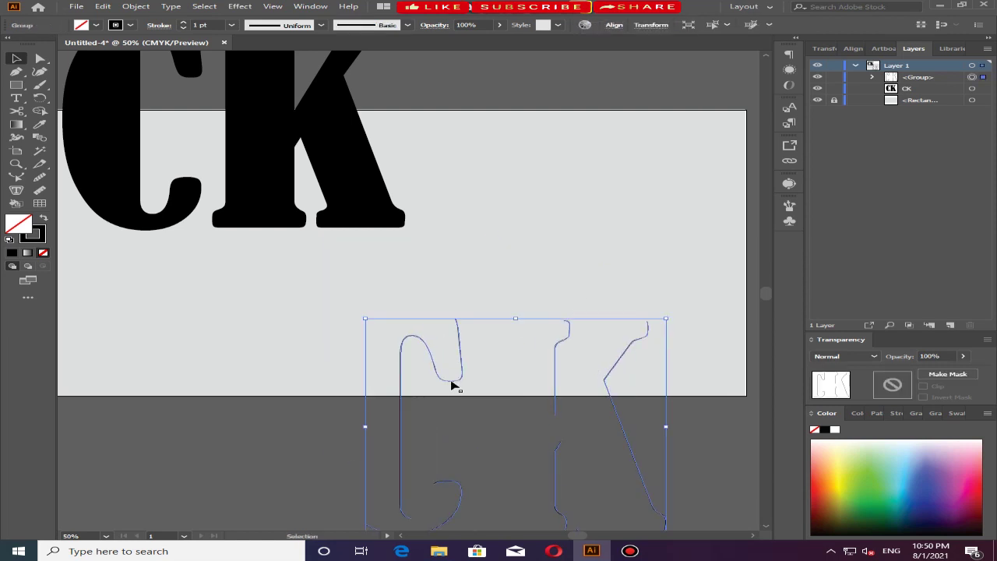
drag(343, 199, 481, 305)
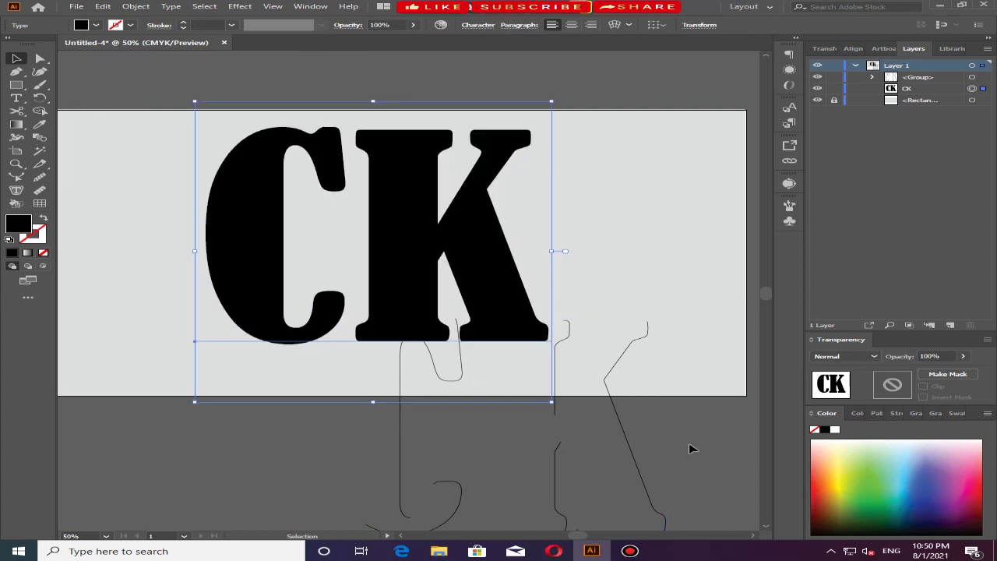
Fill the solid CK lettering with pale light blue #D7EFF2
double_click(19, 225)
drag(357, 229, 401, 205)
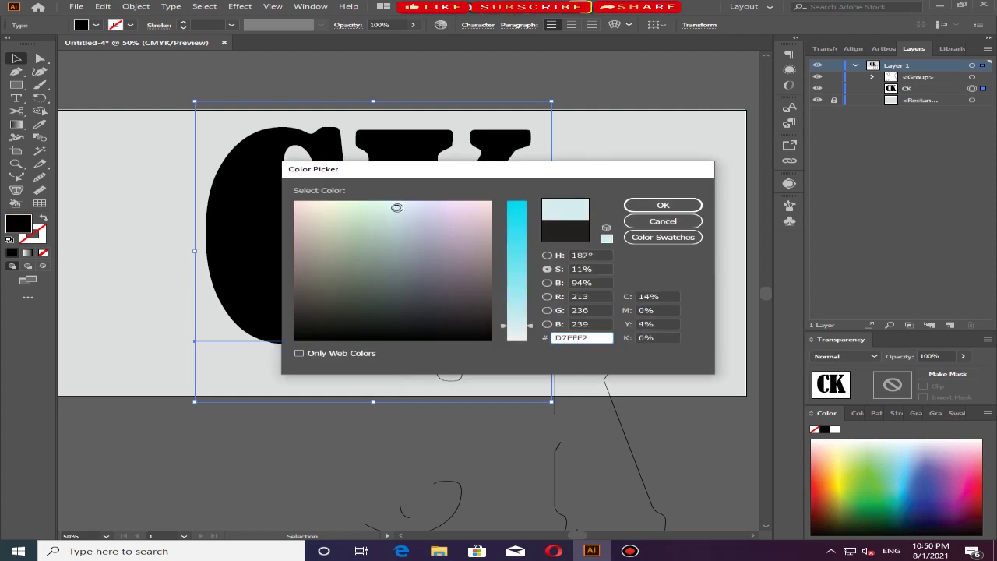
click(632, 205)
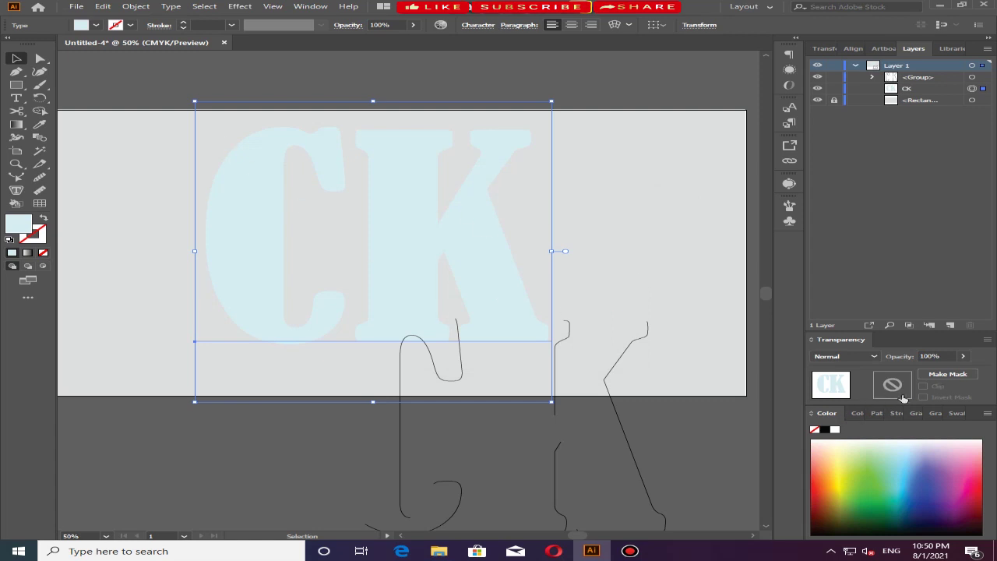
click(940, 415)
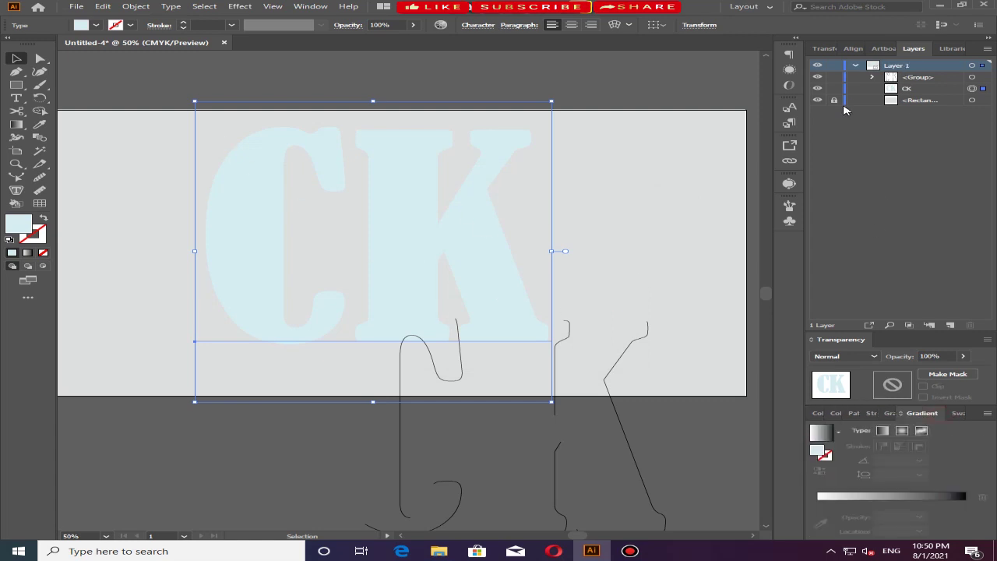
Fill the background rectangle with a reversed radial gradient: brown centre stop, midpoint moved to 70.62%
click(972, 100)
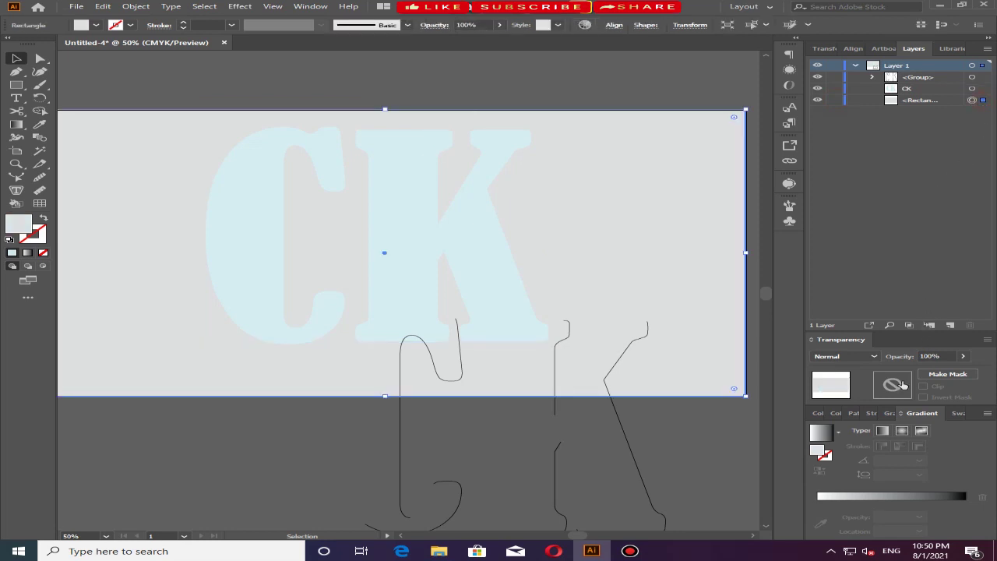
click(902, 430)
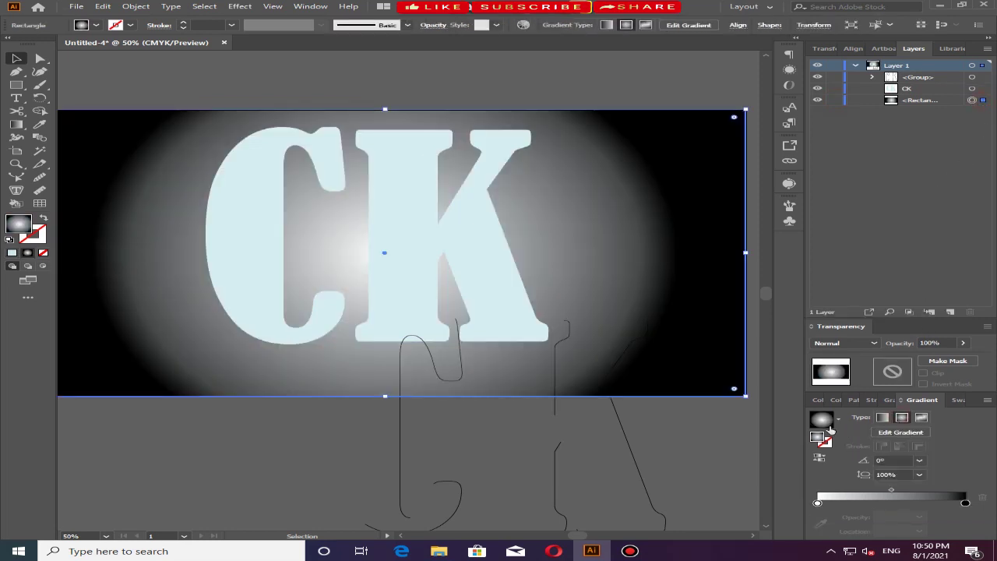
click(825, 456)
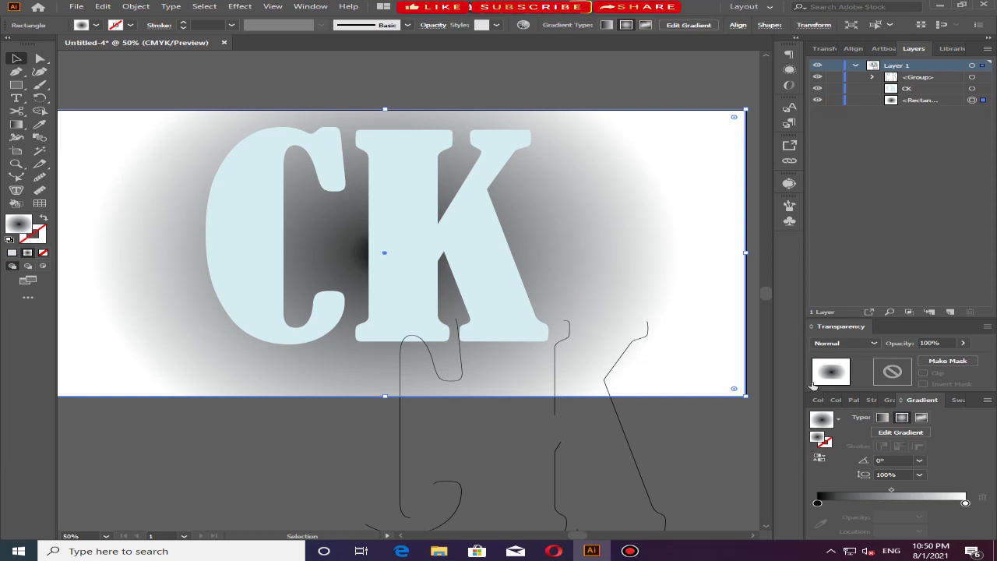
click(819, 503)
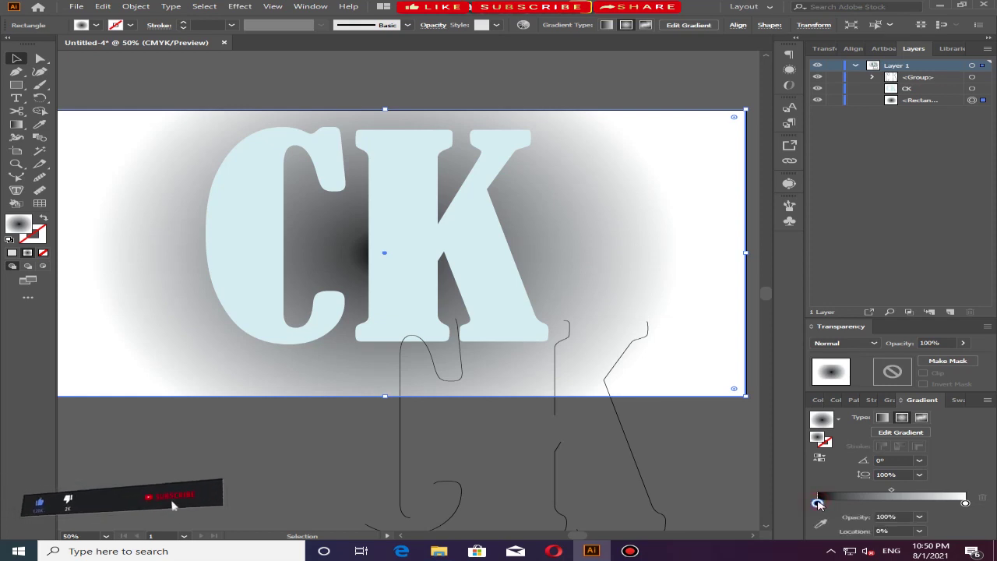
double_click(818, 502)
click(766, 400)
click(766, 419)
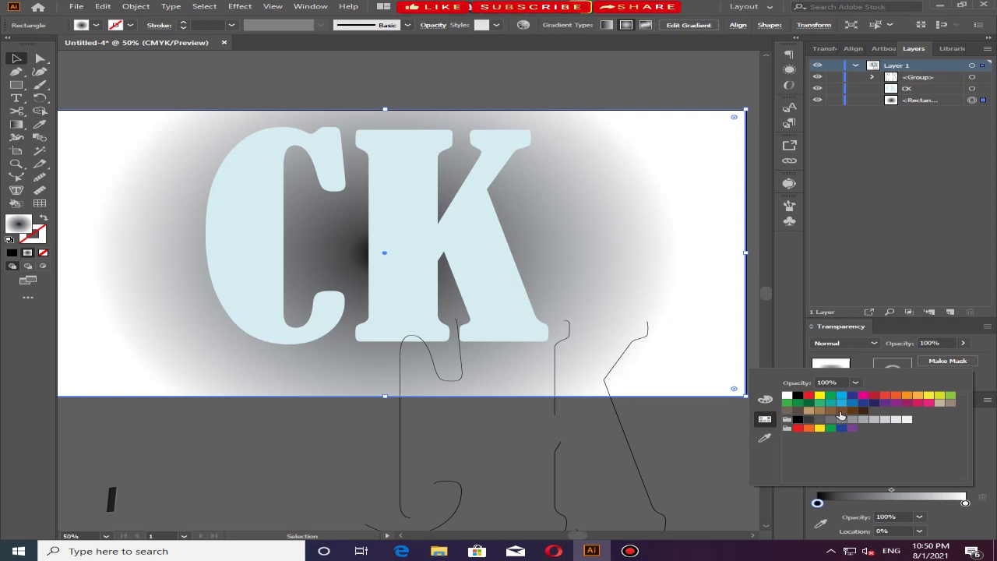
click(949, 405)
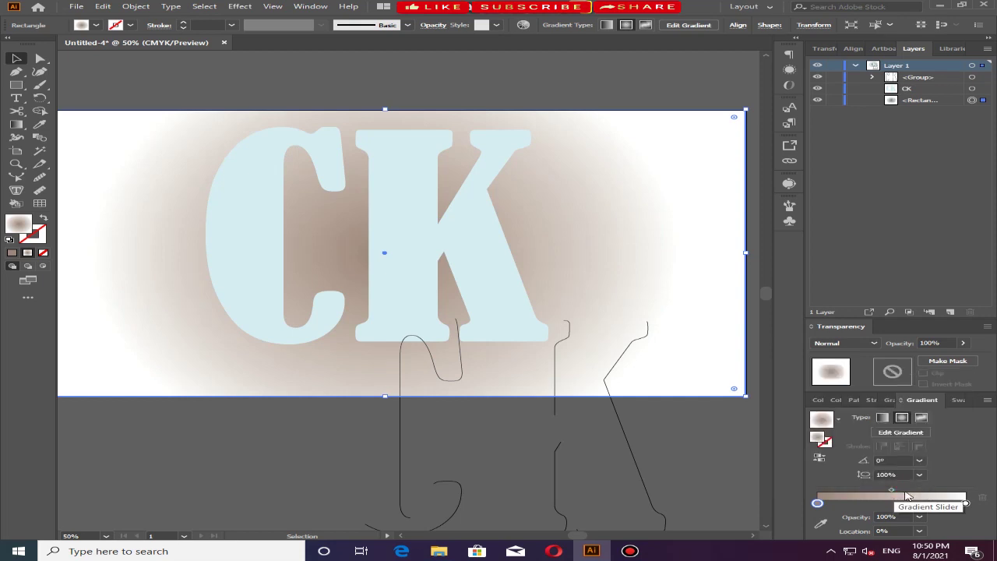
drag(893, 491, 922, 491)
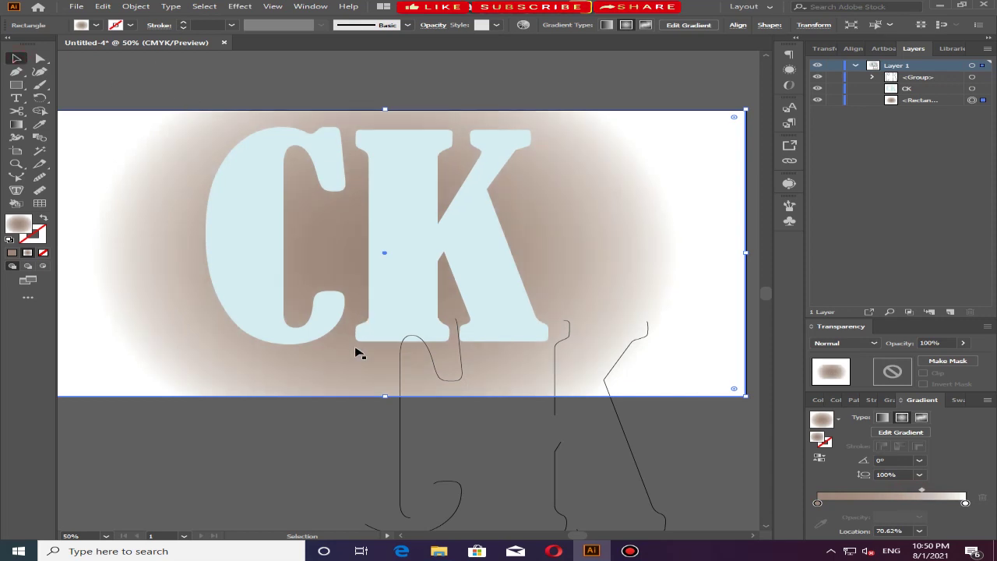
click(372, 425)
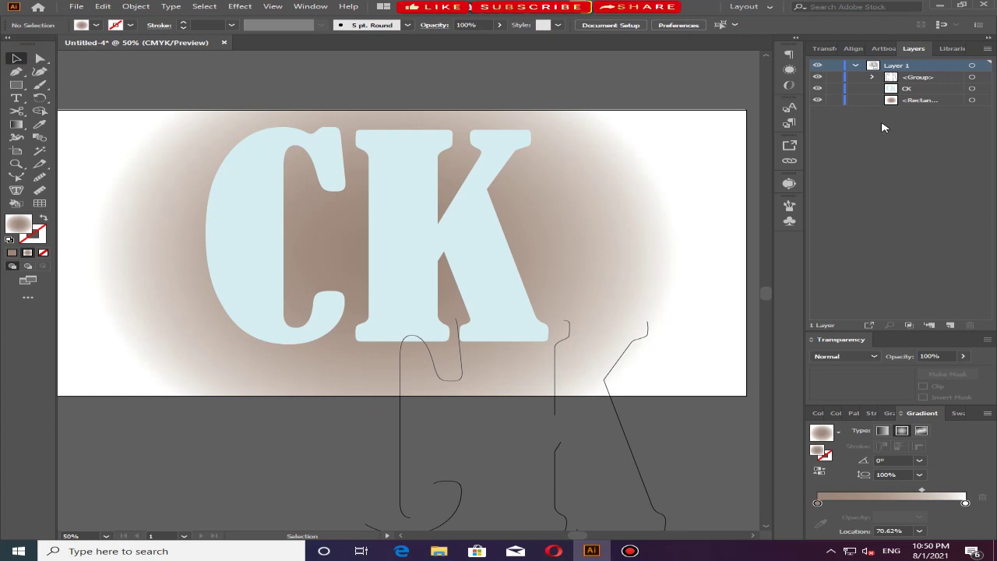
Lock the background rectangle and paste a front copy of the CK outline group over the letters
click(835, 101)
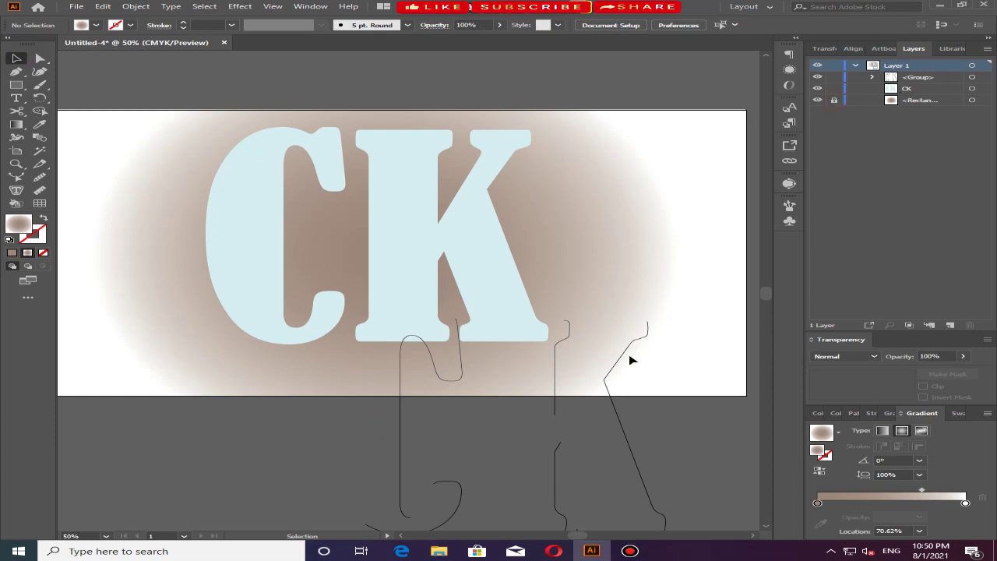
click(616, 418)
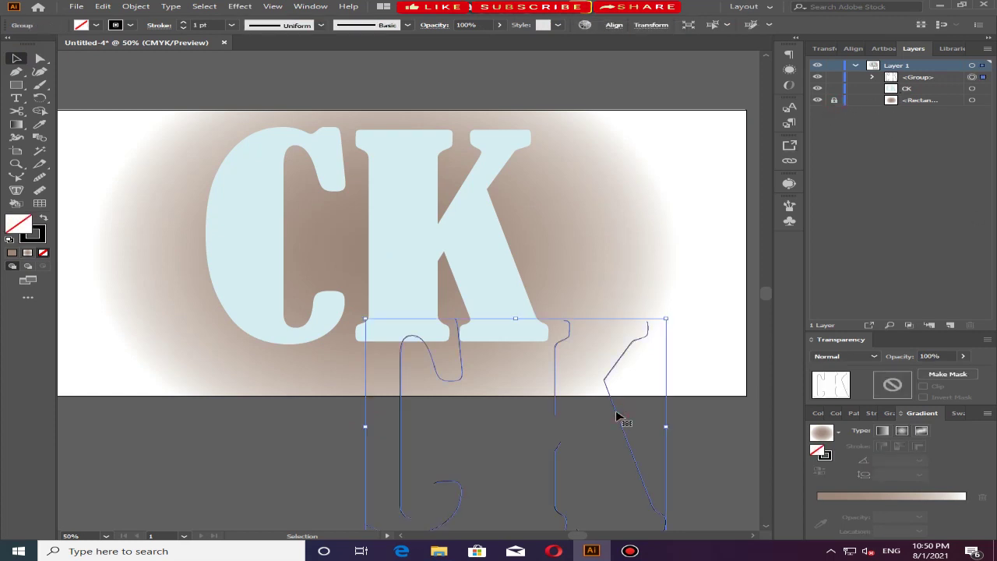
key(a)
key(ctrl+c)
key(ctrl+f)
key(v)
drag(616, 409, 500, 224)
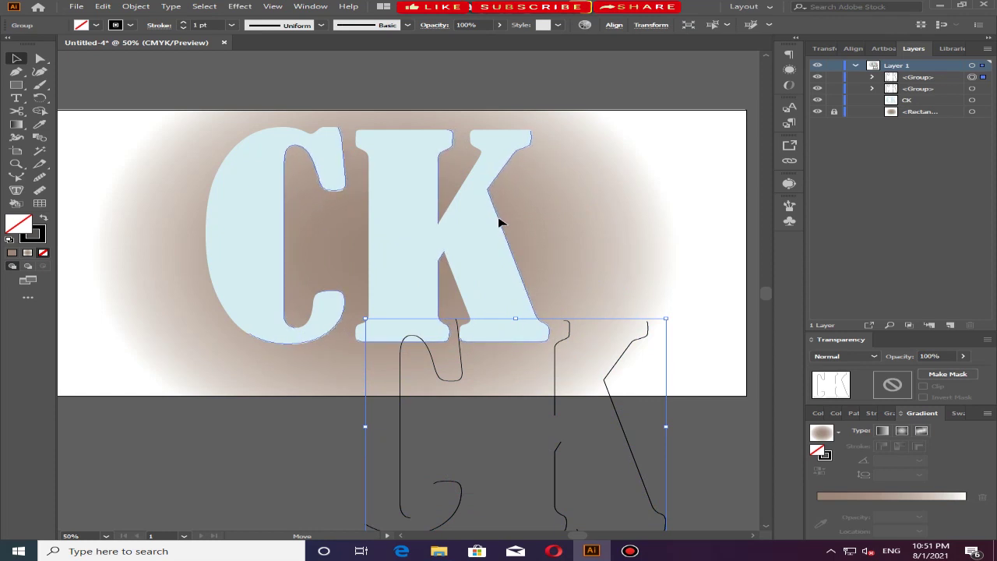
Settle the outline copy on the CK letters and expand both outline groups in Layers
drag(501, 224, 500, 224)
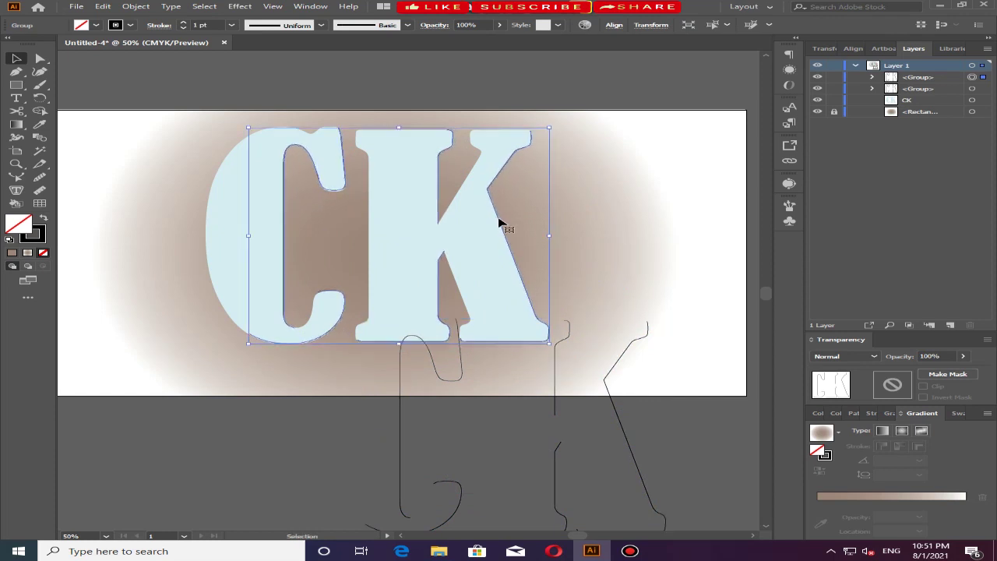
click(314, 408)
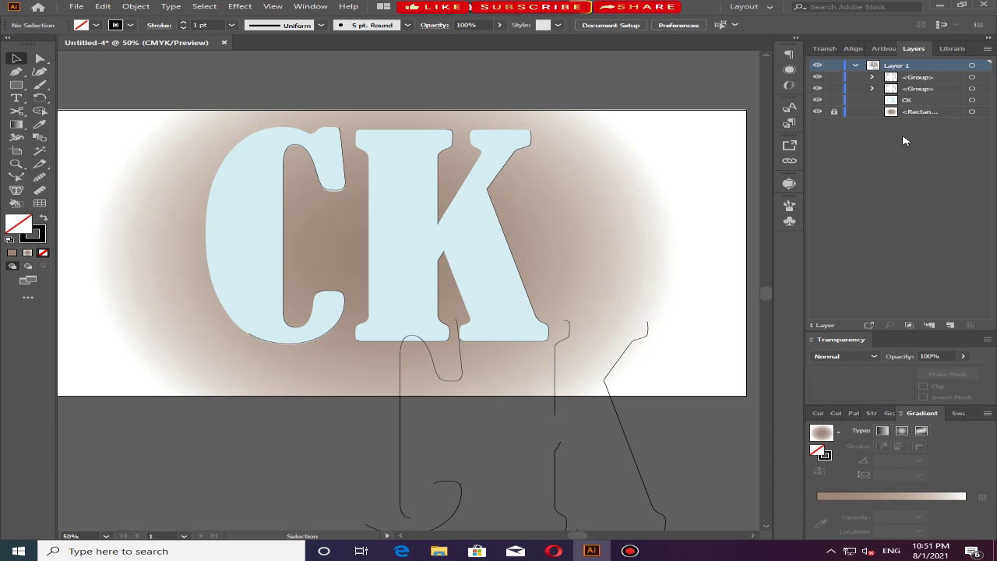
click(873, 88)
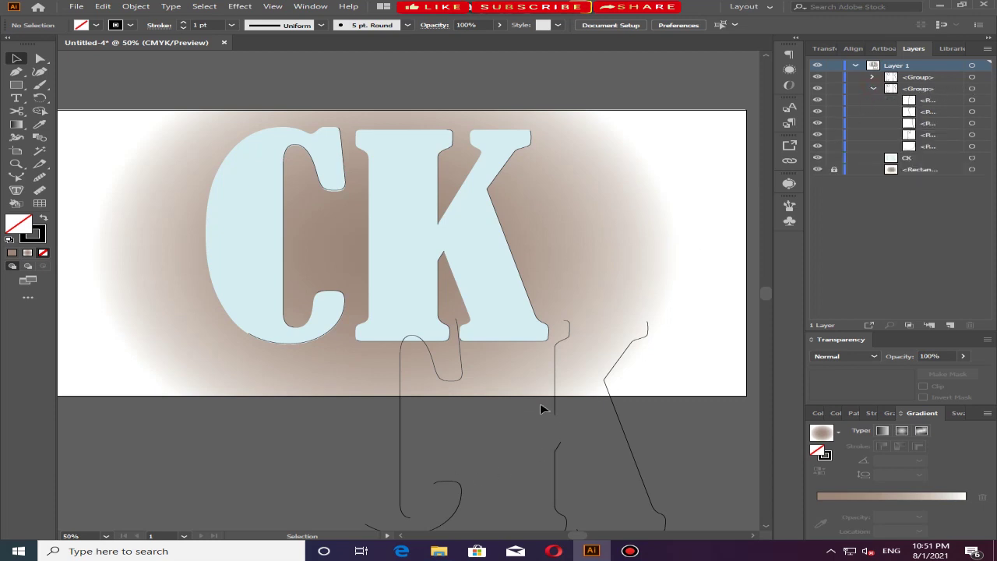
click(340, 295)
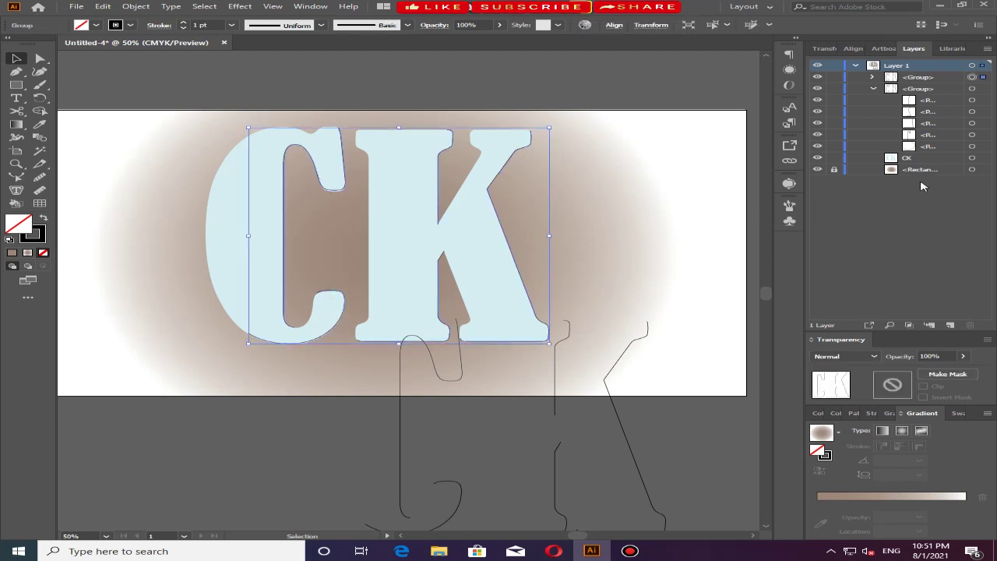
click(874, 78)
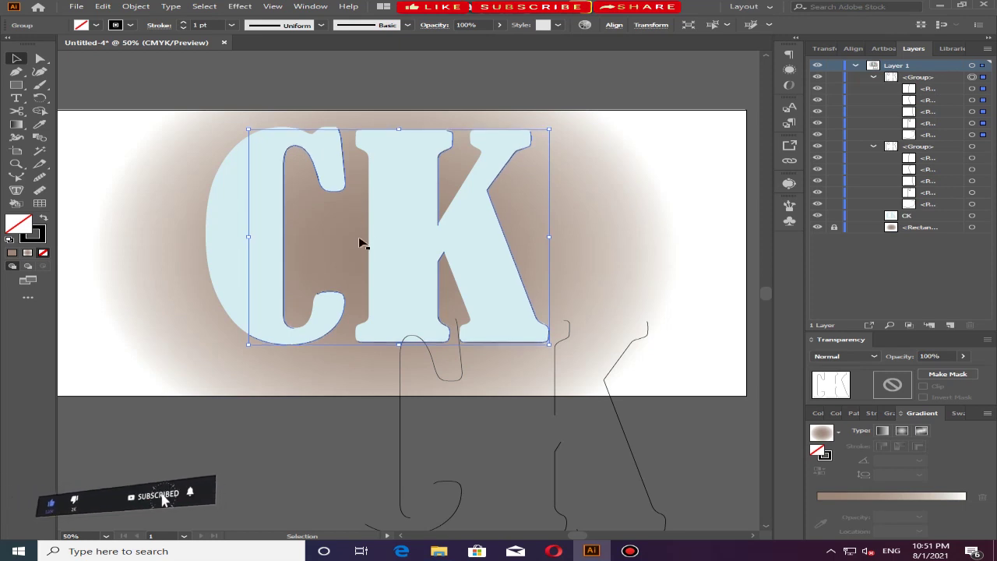
click(266, 425)
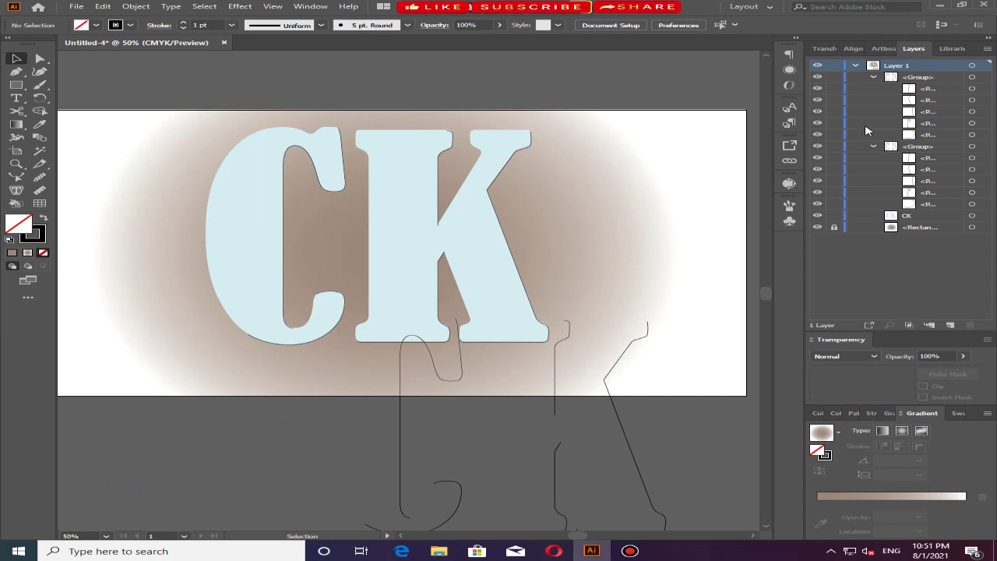
click(336, 195)
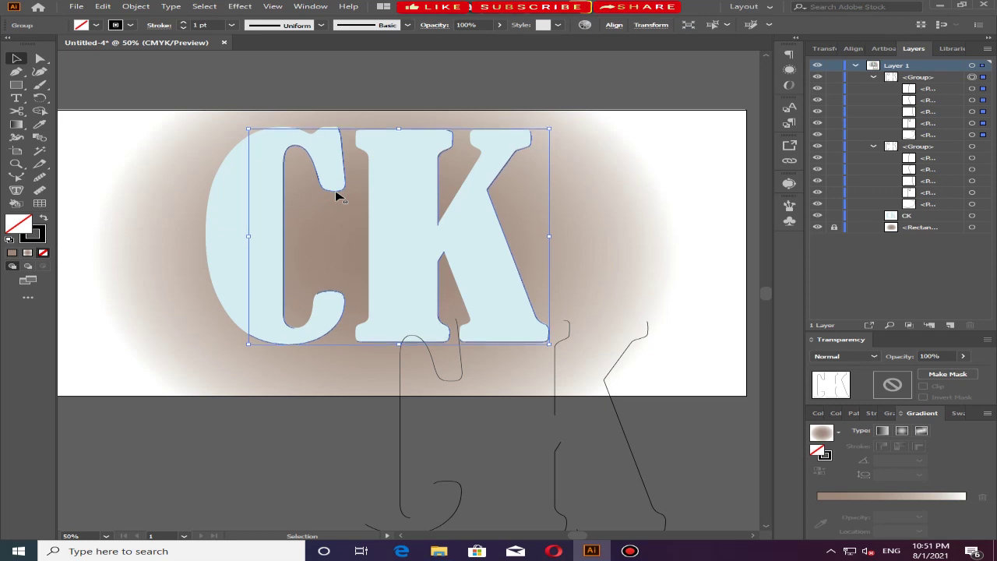
click(321, 439)
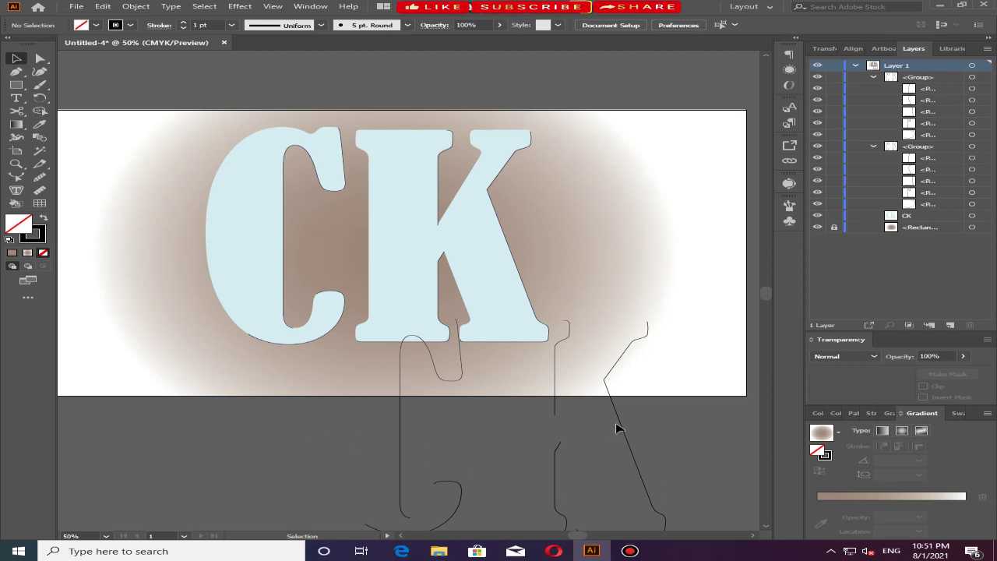
Drag the lower CK outline group up so it sits slightly down-right of the letters
drag(555, 411, 473, 247)
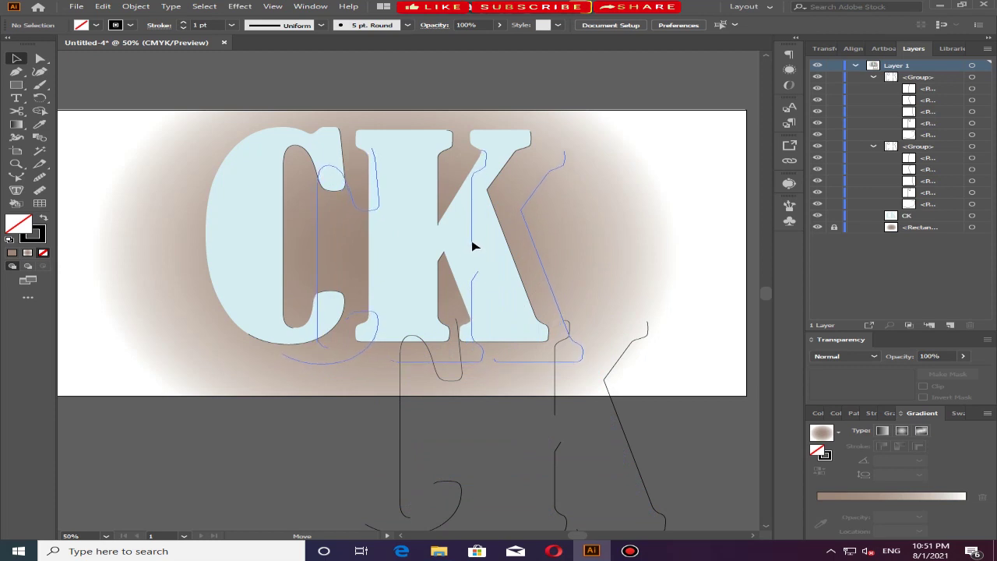
drag(474, 246, 466, 247)
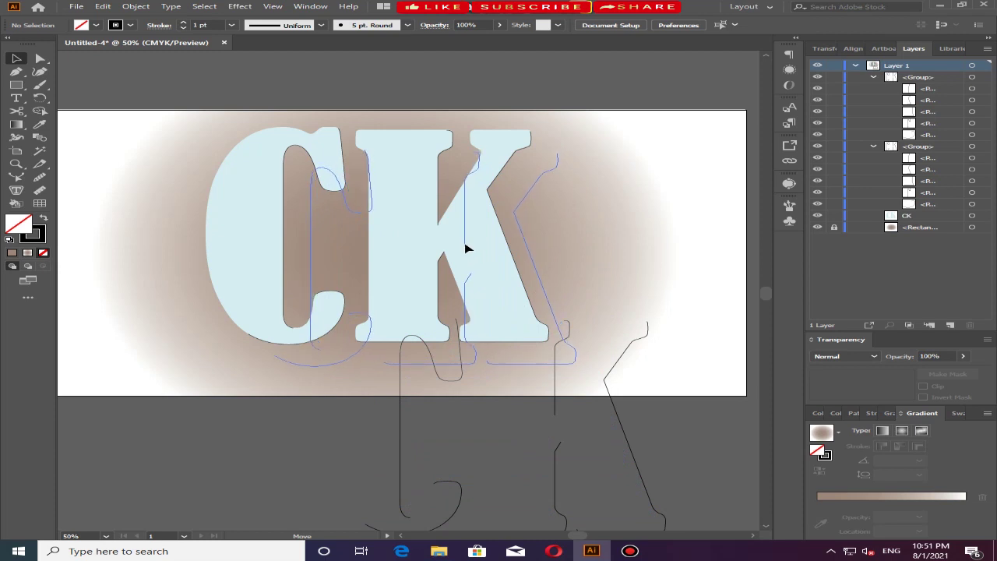
drag(466, 248, 466, 248)
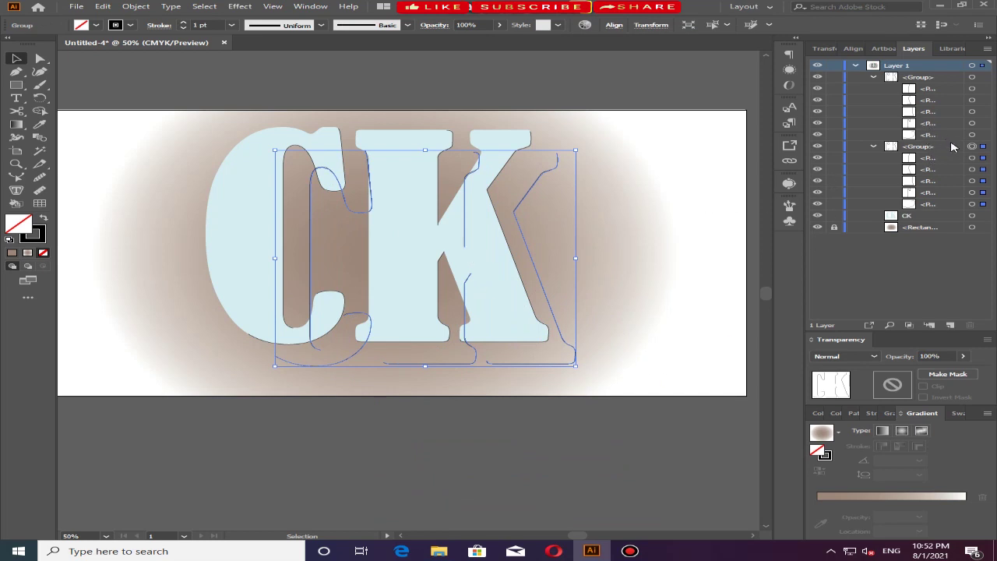
Collapse both letter groups and move the offset group beneath the CK text in Layers
click(874, 147)
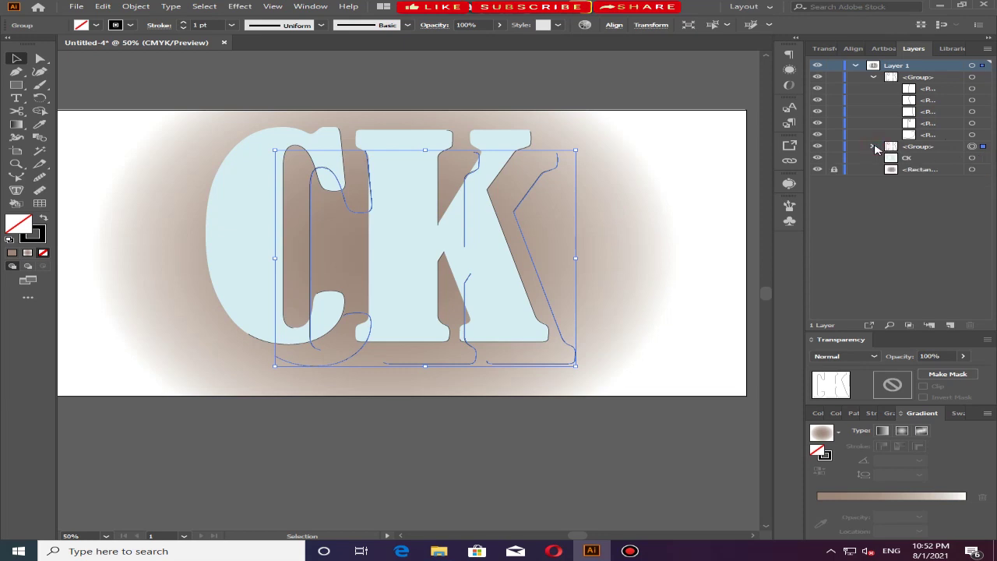
drag(920, 150, 919, 165)
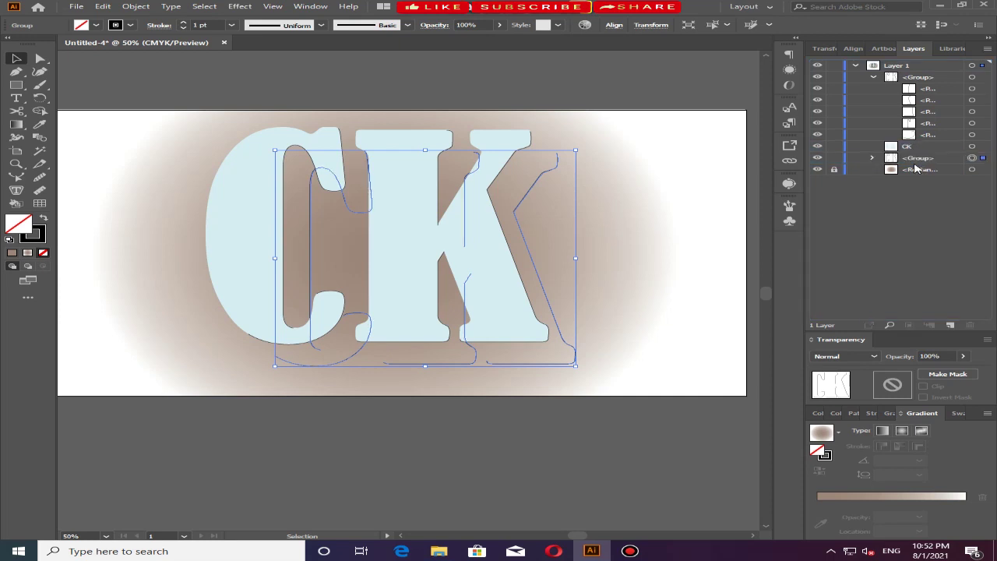
click(598, 450)
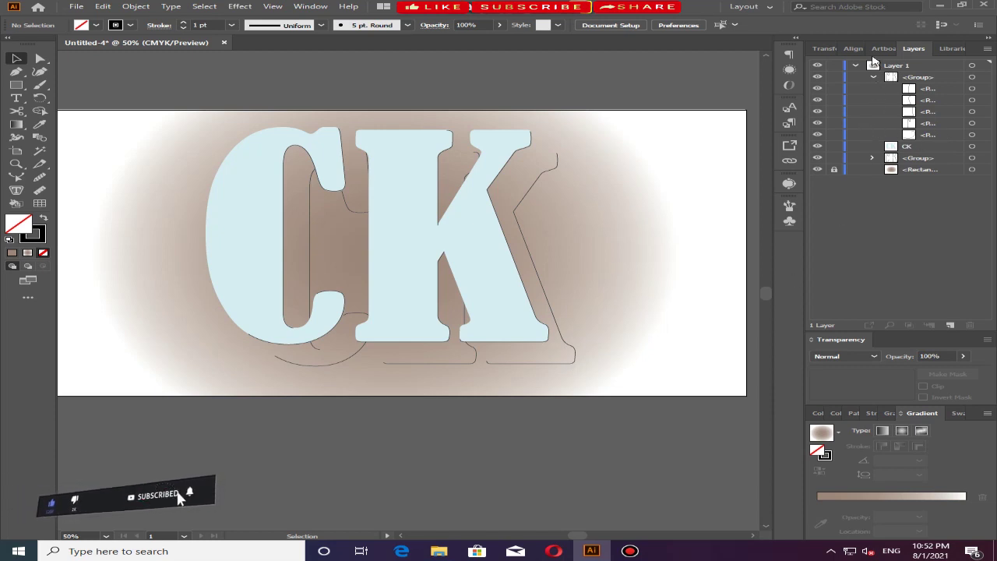
click(873, 77)
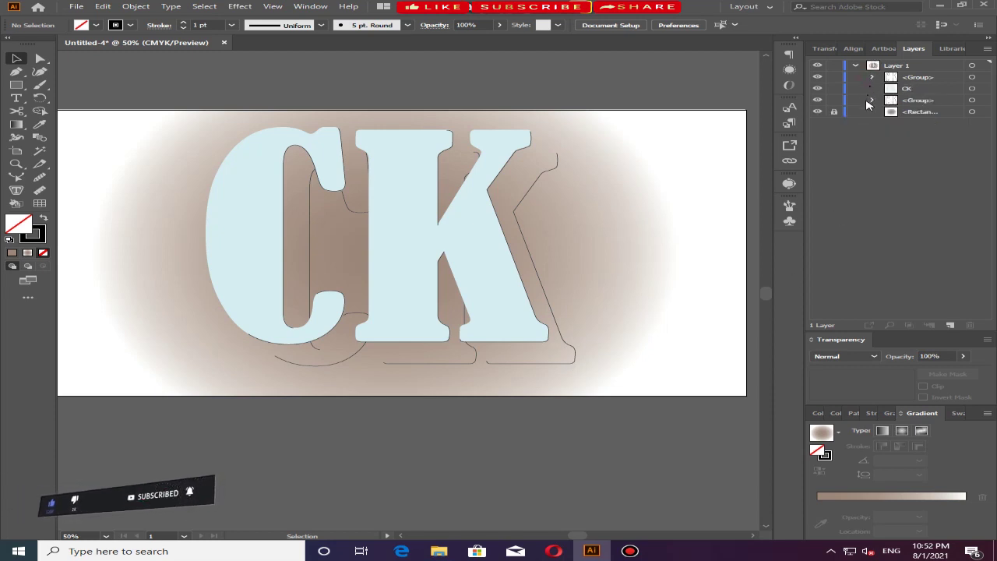
Set the offset letter group's opacity to 0% and select both letter groups
click(983, 100)
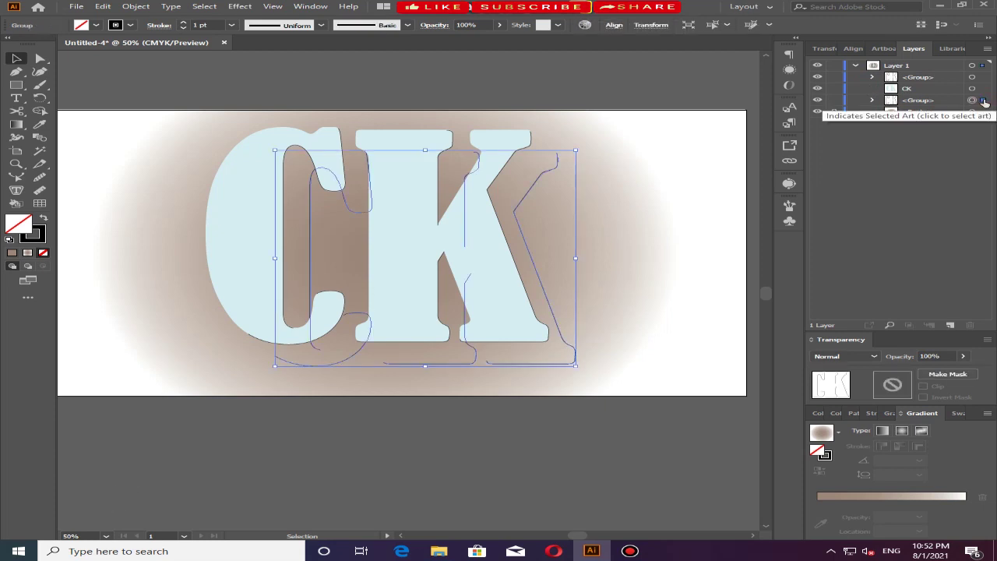
click(964, 356)
drag(964, 371, 903, 371)
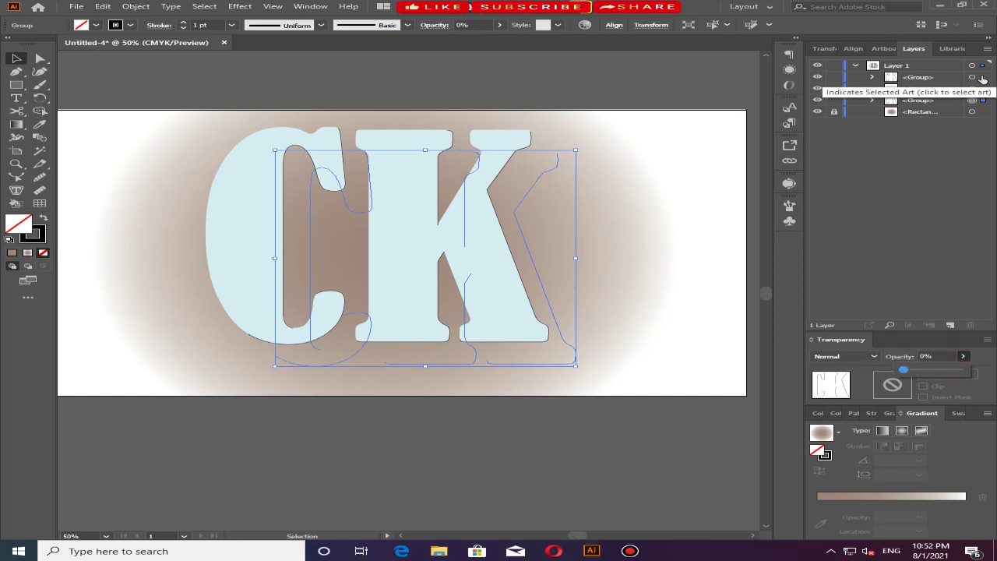
shift+click(983, 78)
click(135, 6)
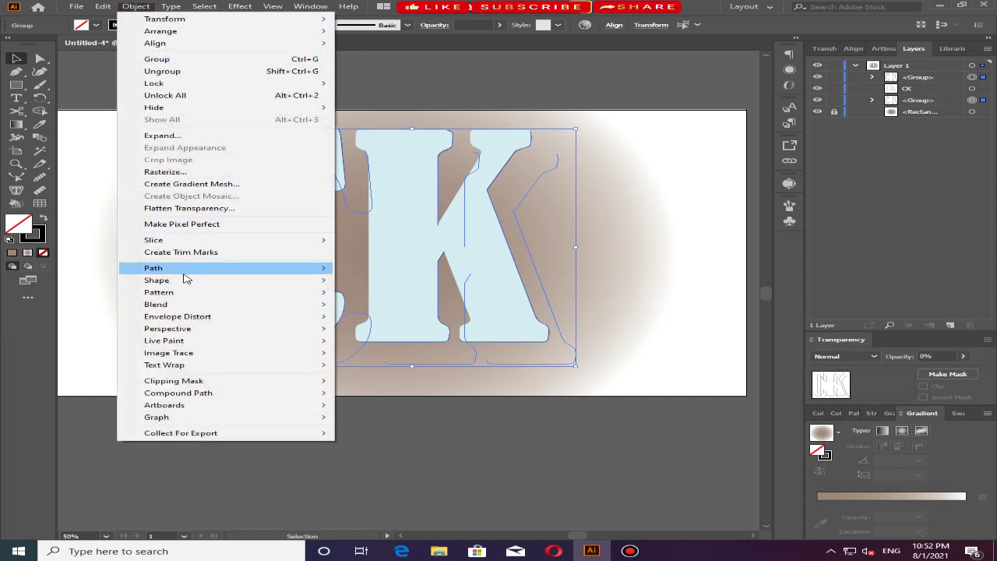
mouse_move(156, 304)
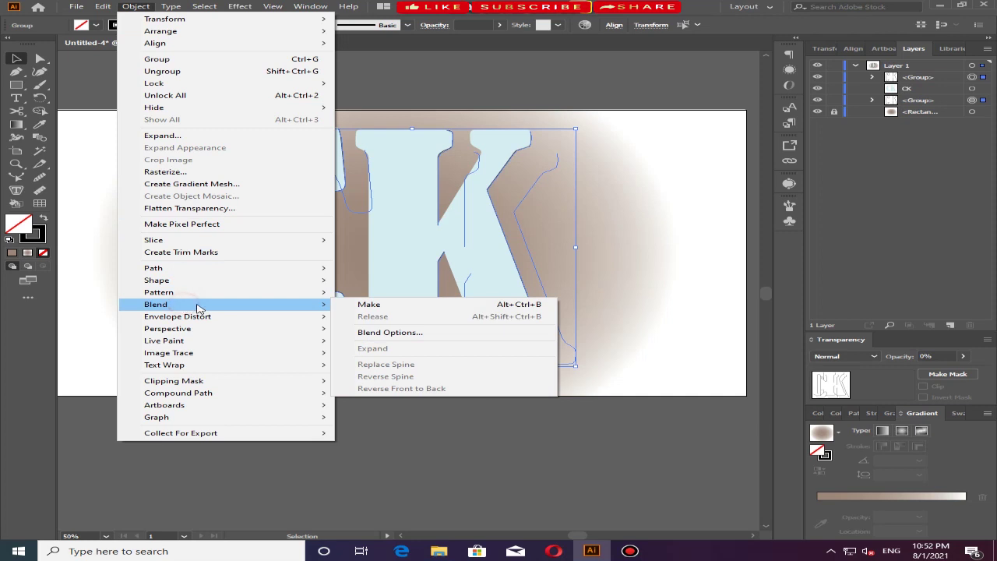
Blend the two letter groups into a shadow, then reorder the blend's two sub-groups in Layers
click(362, 307)
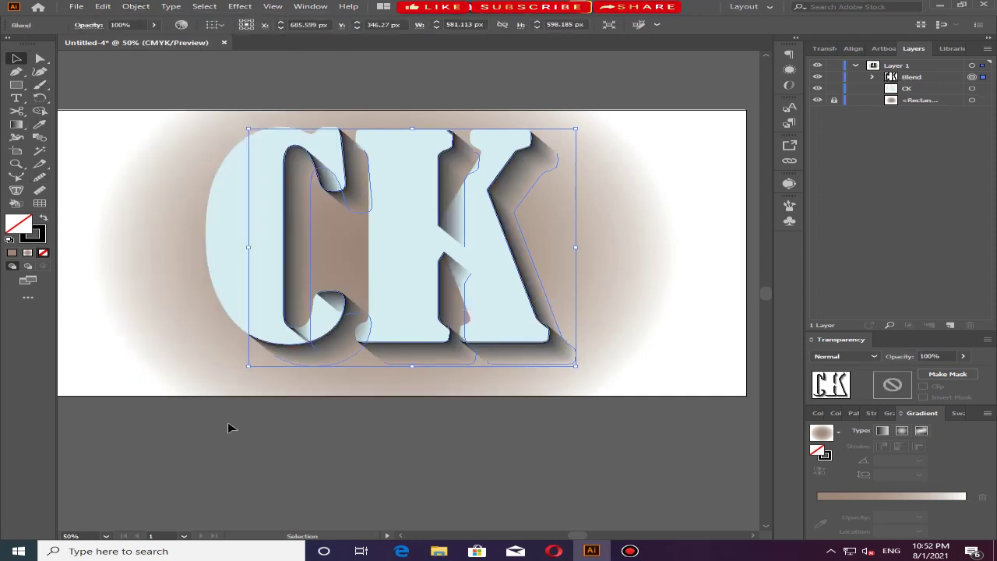
click(176, 445)
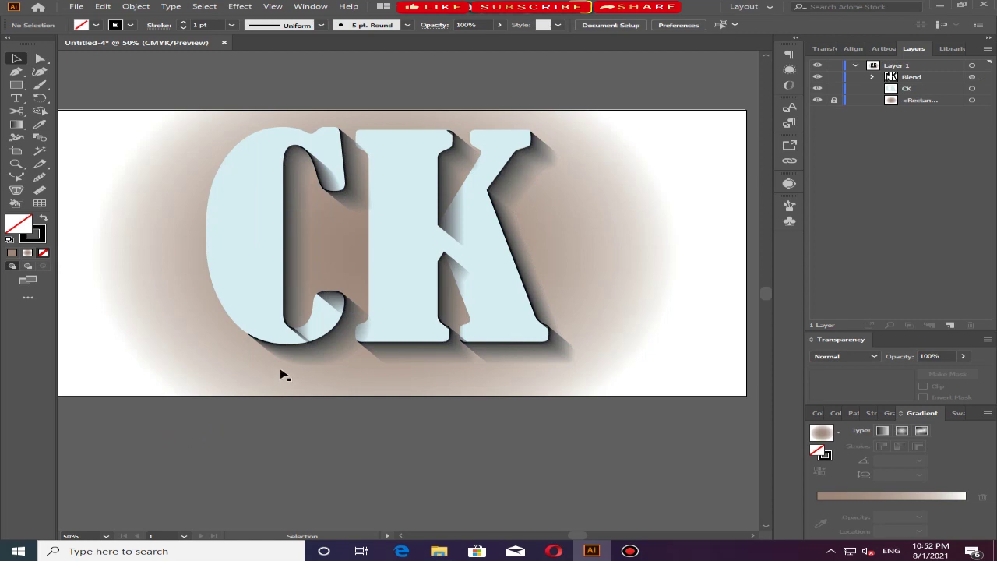
click(873, 77)
click(873, 77)
click(873, 77)
click(924, 100)
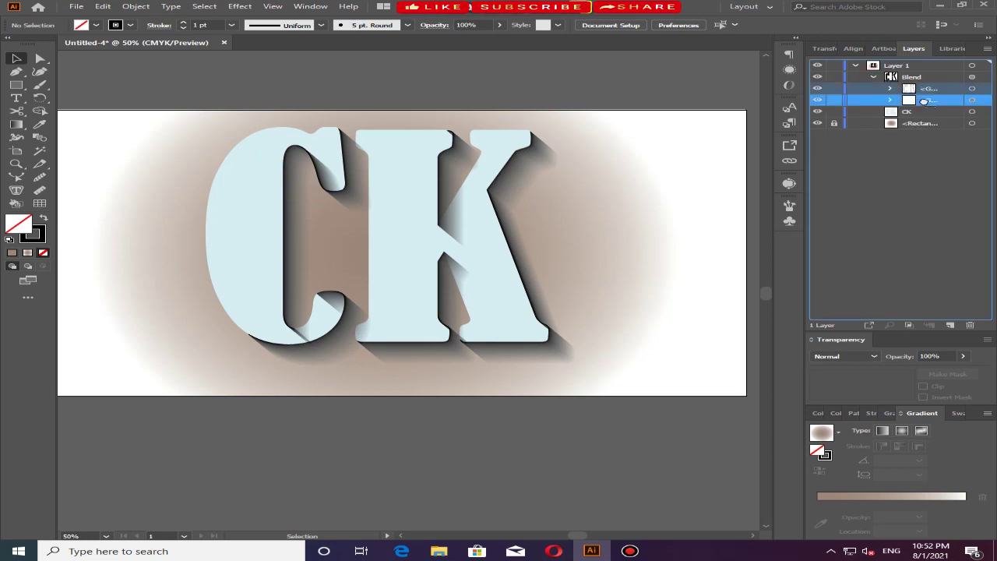
drag(925, 101, 928, 88)
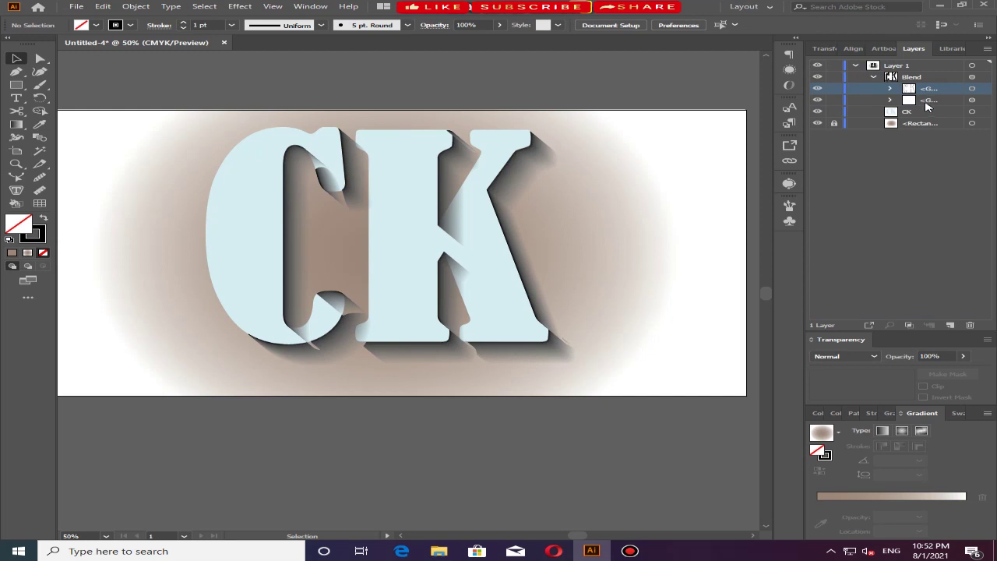
Release the blend, move the top letter group beneath the CK text, and select both groups
key(alt+ctrl+shift+b)
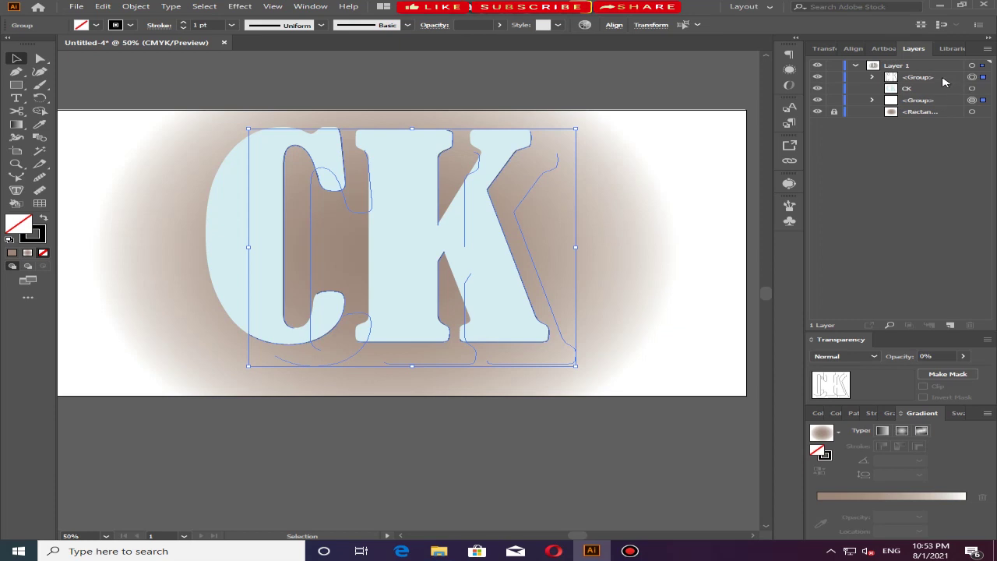
click(943, 79)
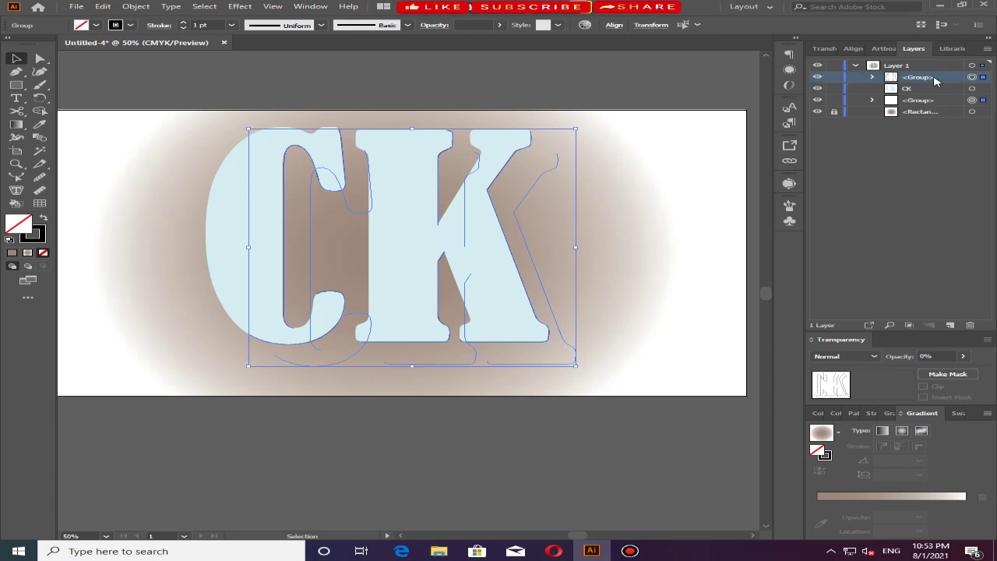
click(972, 77)
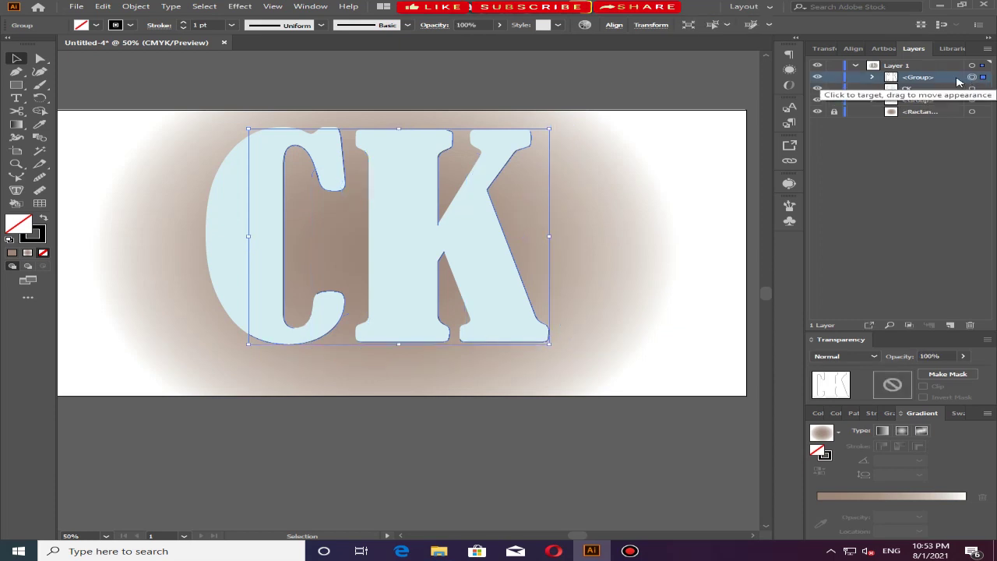
drag(958, 79, 941, 100)
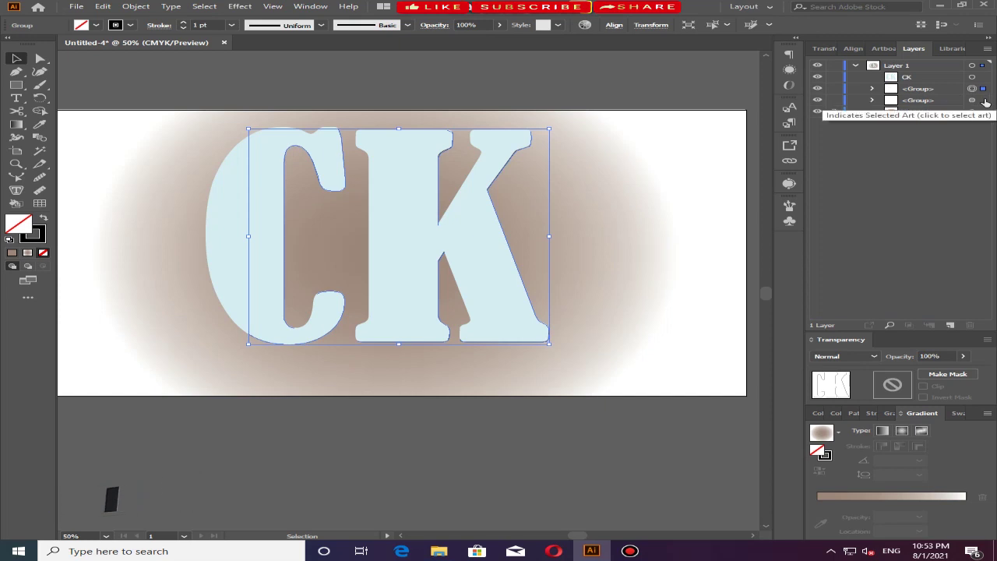
shift+click(984, 101)
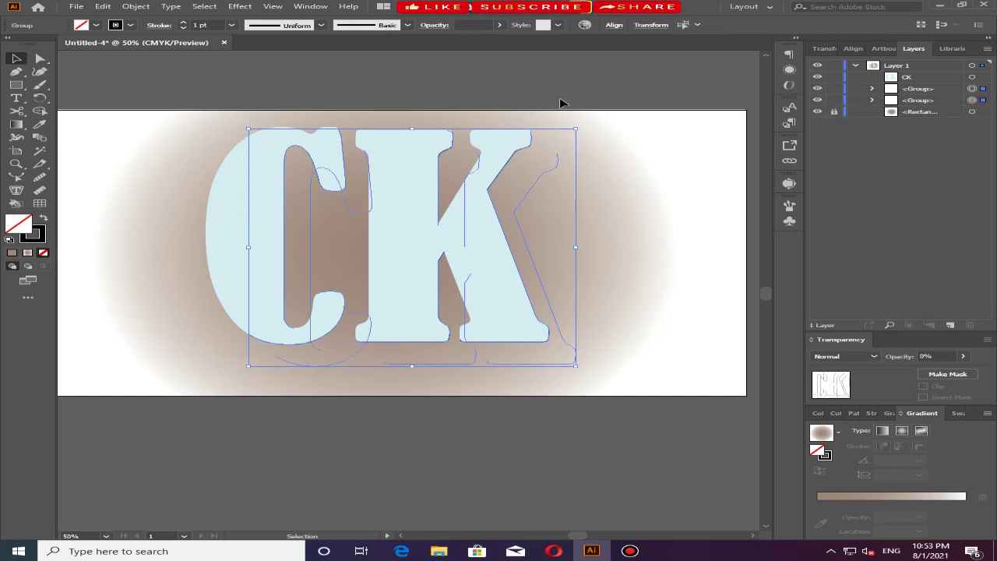
Re-blend the two groups beneath CK into a shadow and expand the Blend layer
click(136, 6)
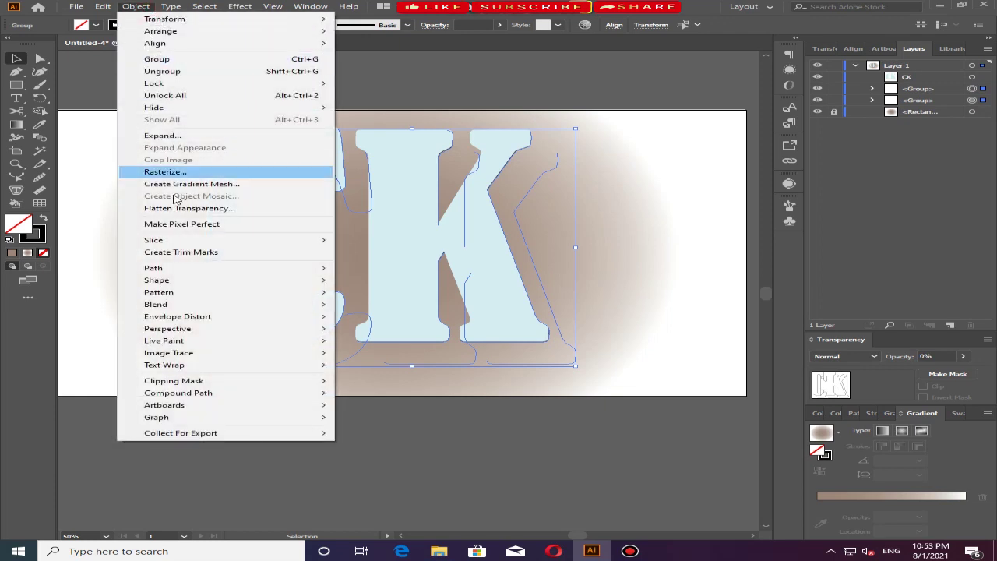
mouse_move(156, 304)
click(352, 305)
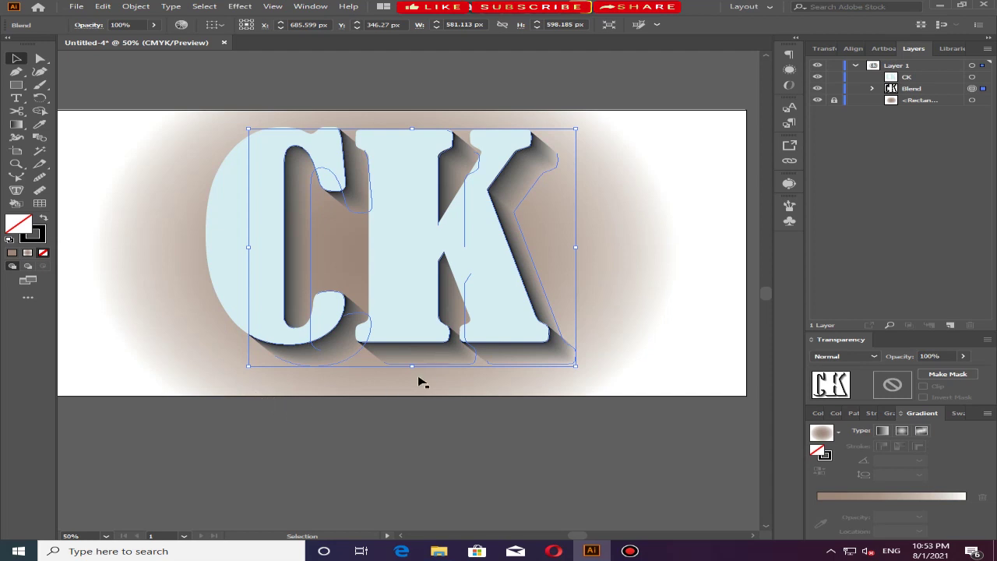
click(511, 420)
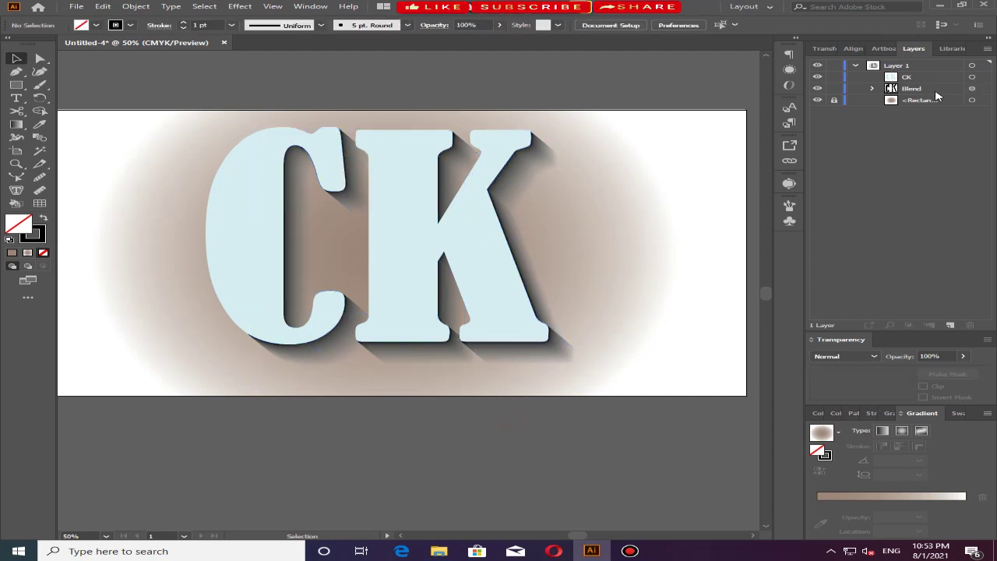
click(874, 89)
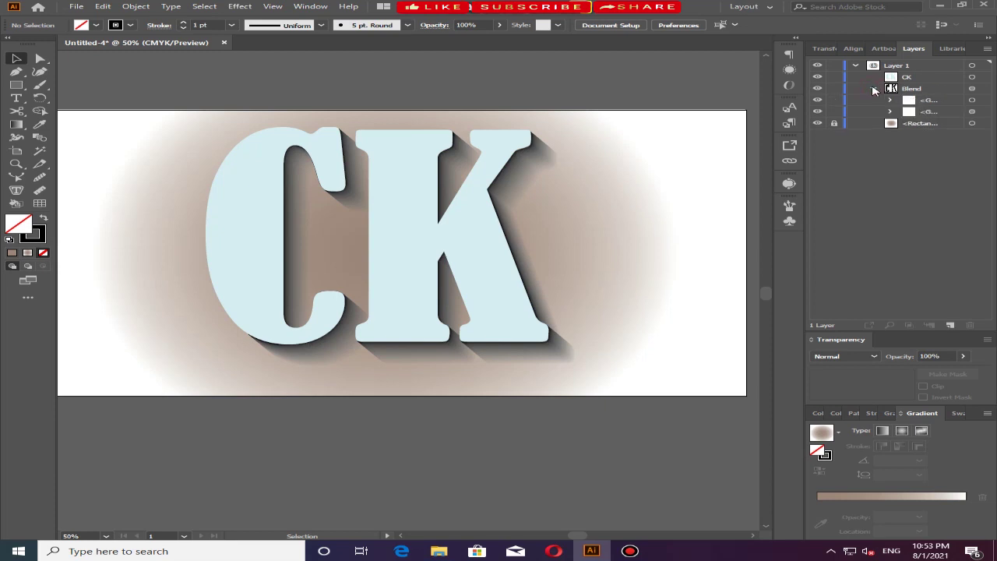
Nudge the blend's offset sub-group four steps up and one step right with the arrow keys
click(983, 113)
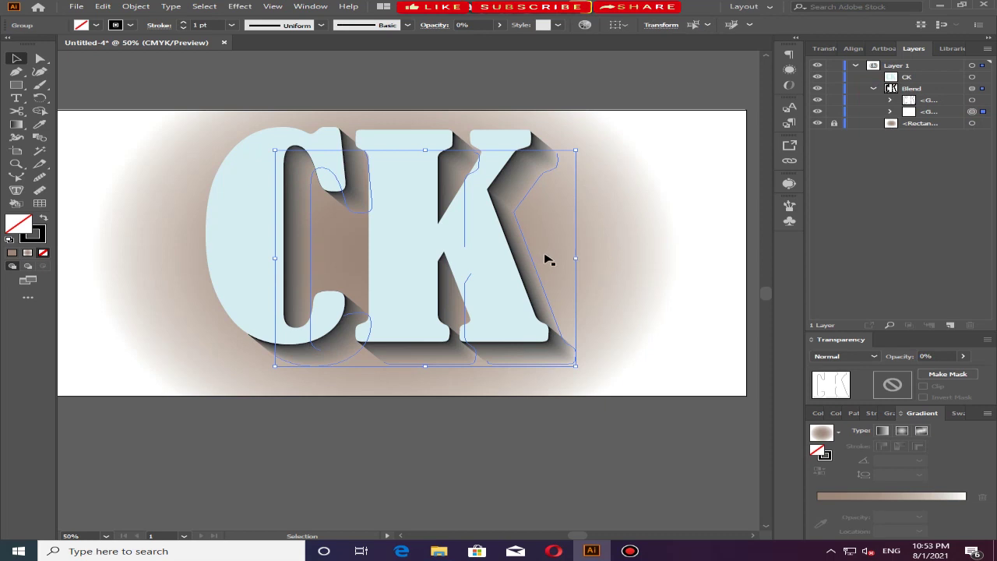
key(Up)
key(Up)
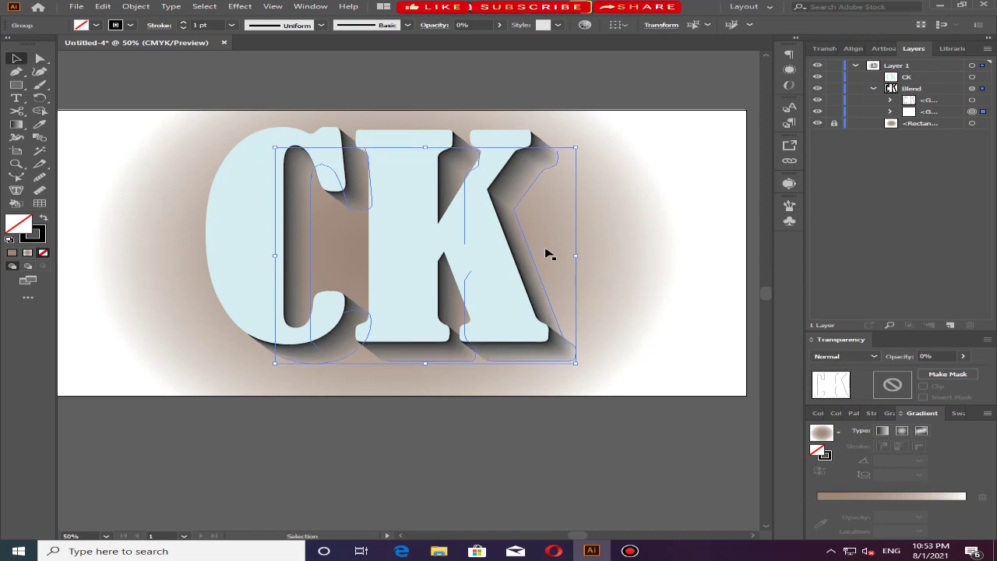
key(Up)
key(Up)
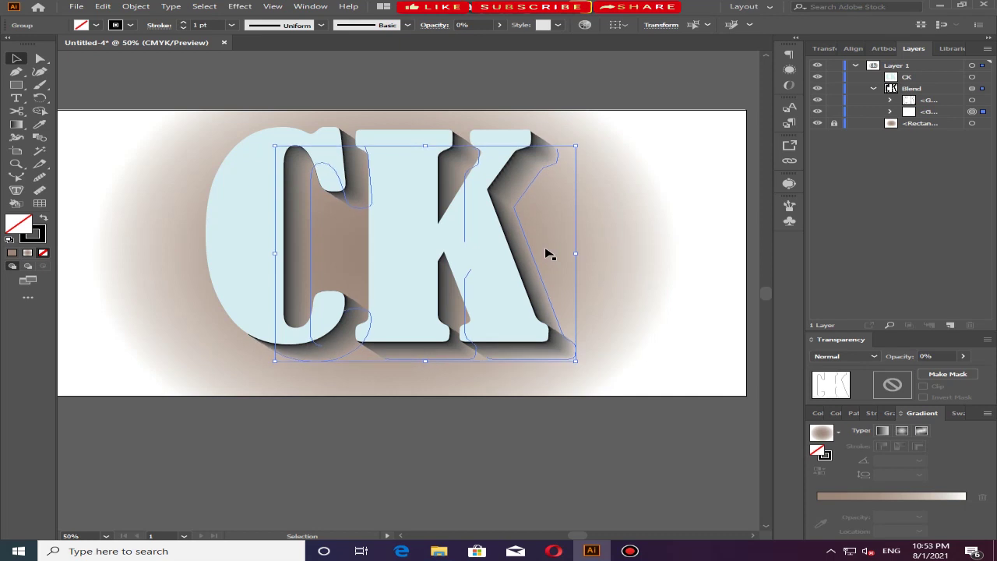
key(Right)
key(Up)
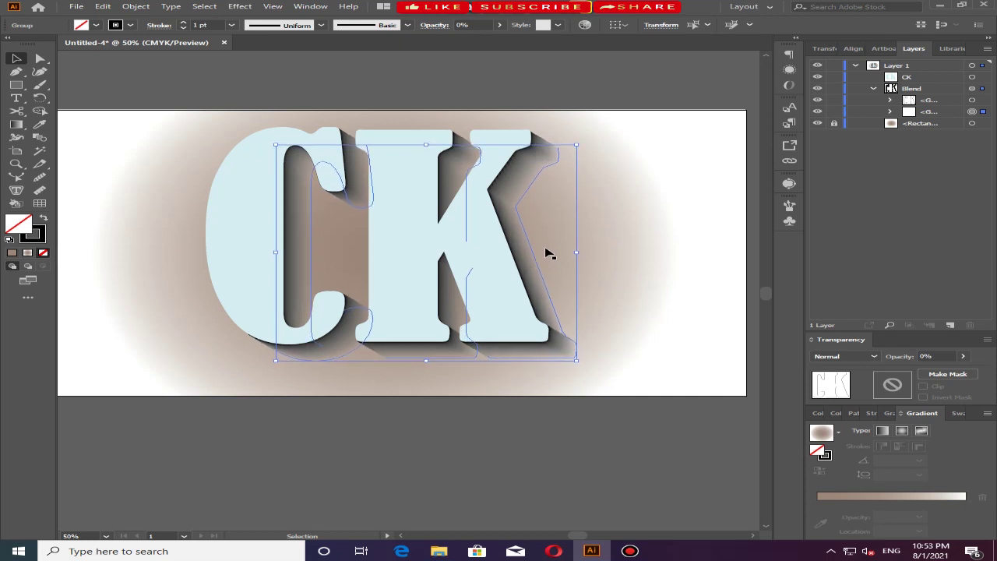
key(Up)
key(Up)
key(Up)
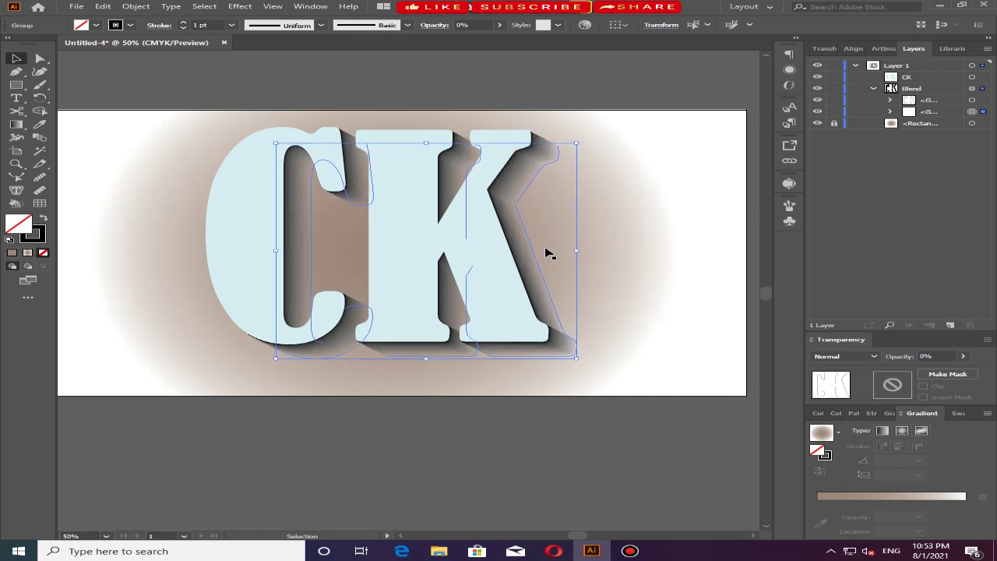
click(544, 435)
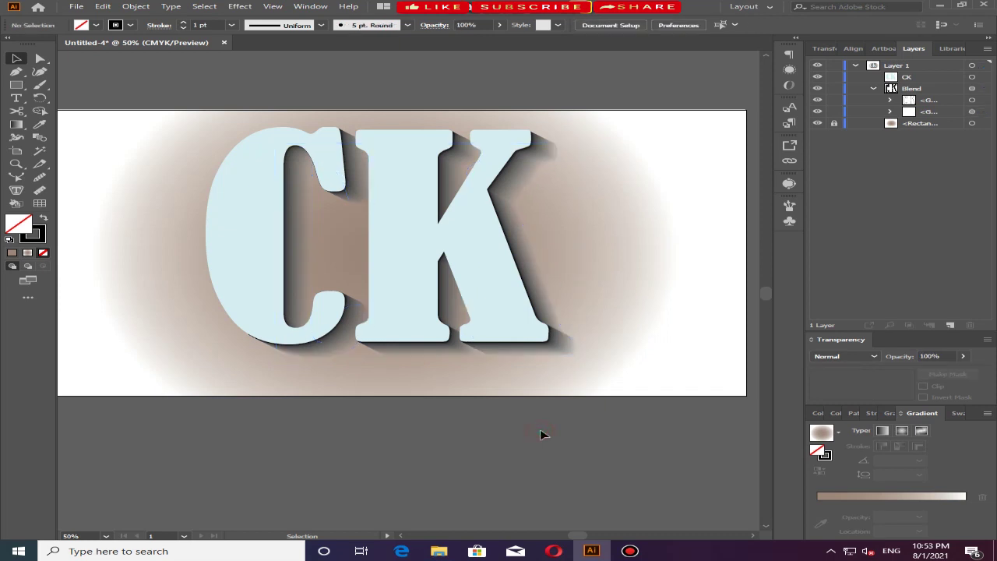